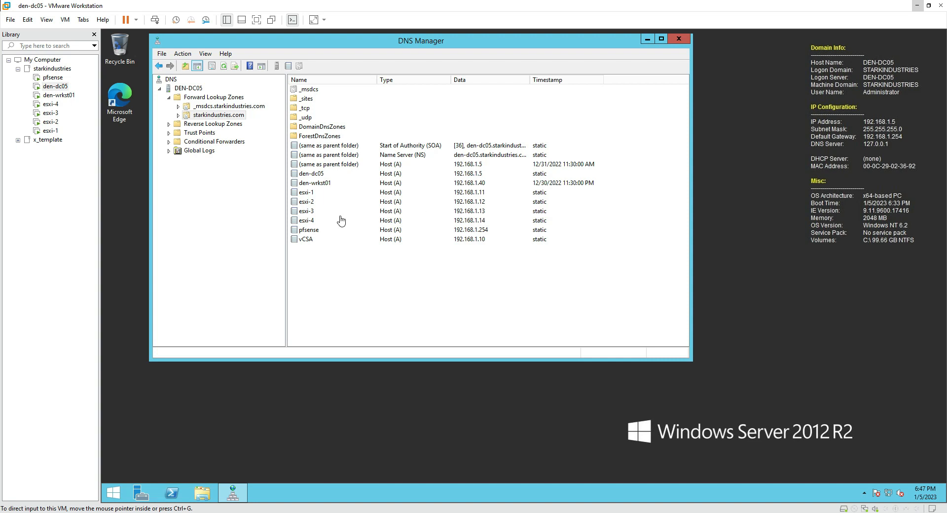
Select the esxi-1, esxi-2, esxi-3, pfsense and vCSA DNS records in turn
click(320, 193)
click(318, 203)
click(316, 212)
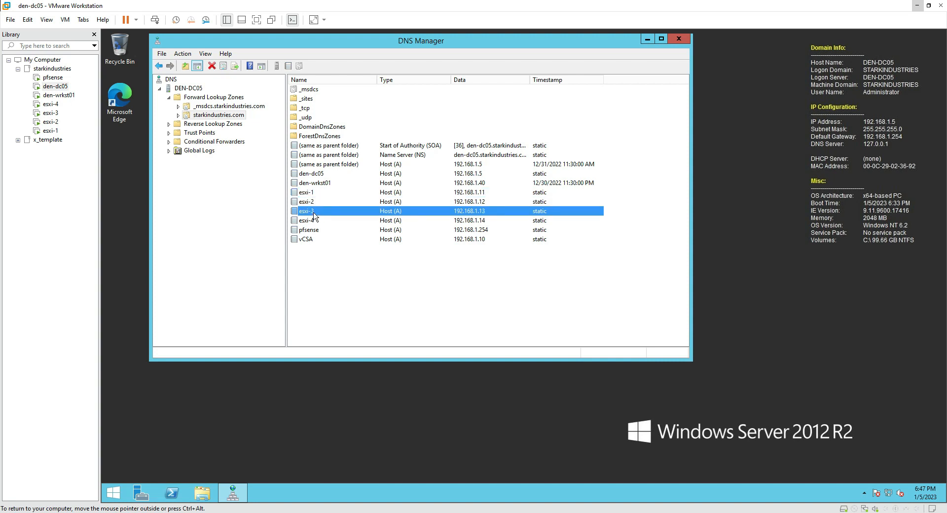
click(316, 229)
click(318, 239)
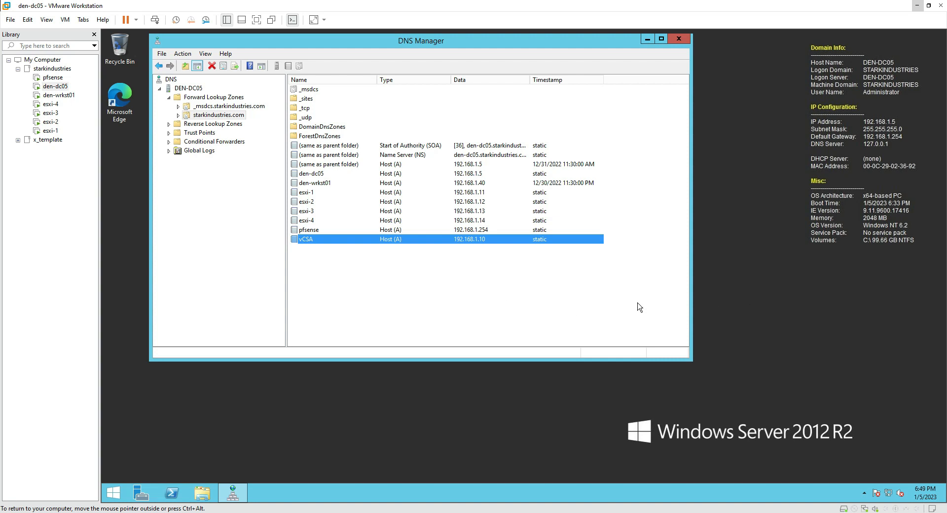
Bring the vsphere 7.0.0_15843807 folder over the VM and select VMware-VCSA-all-7.0.0-16189094.iso
key(ctrl+alt)
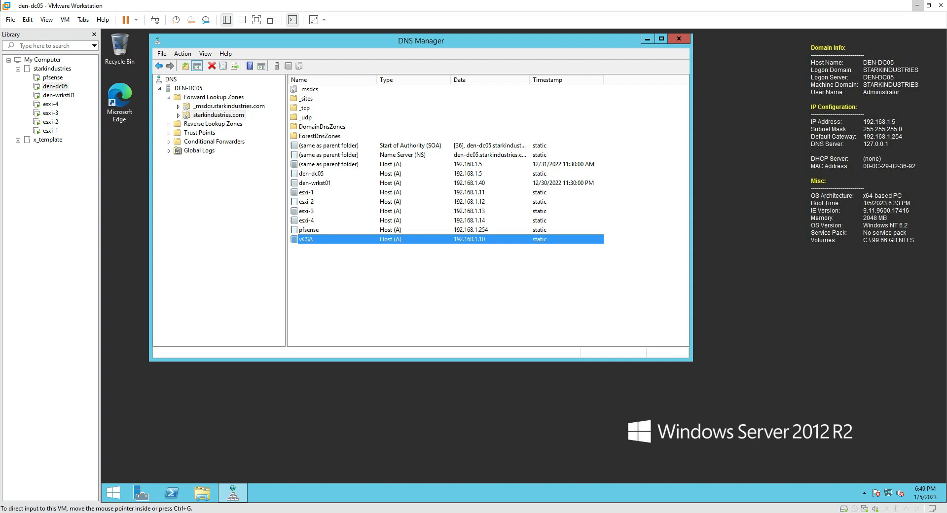
drag(946, 225, 441, 96)
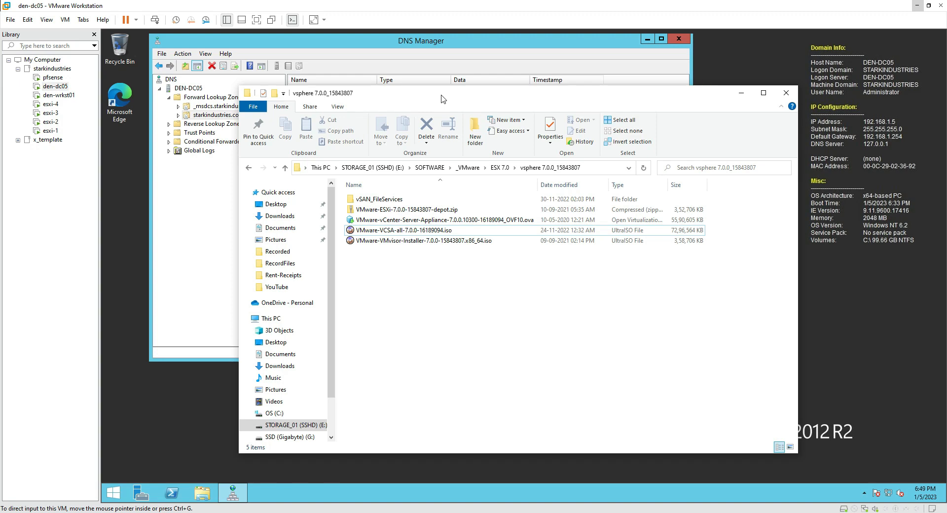
drag(442, 95, 404, 91)
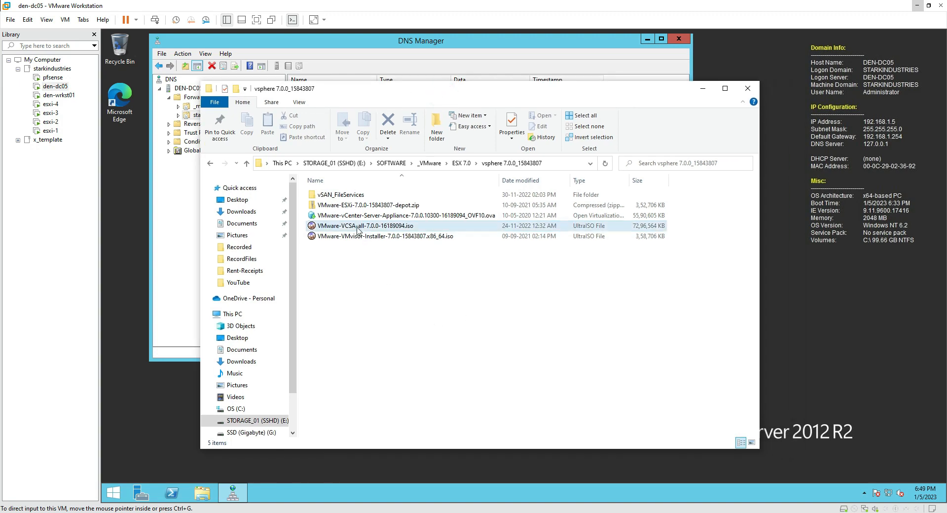
click(356, 228)
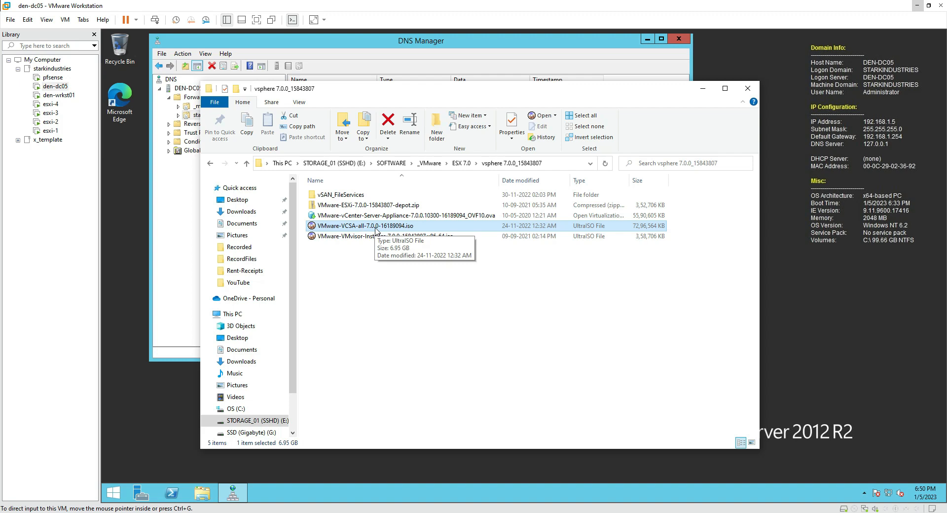
double_click(351, 226)
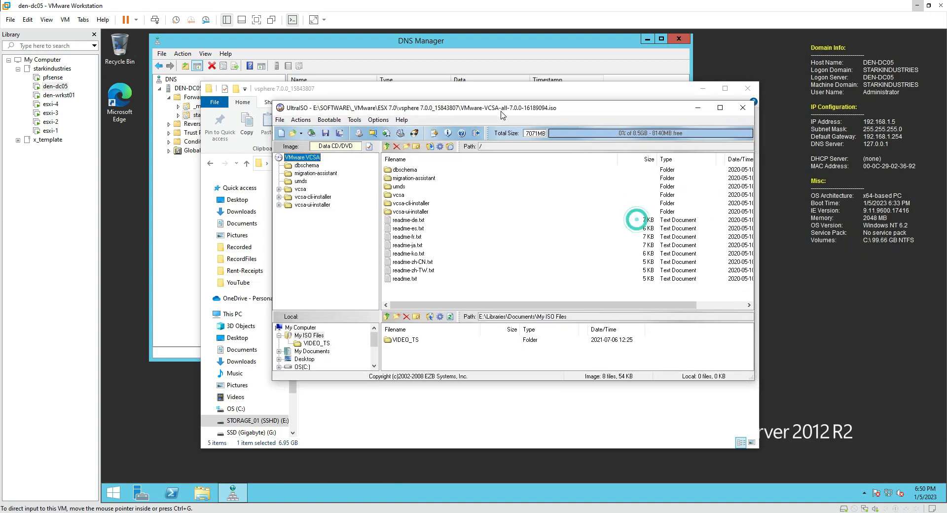
double_click(396, 195)
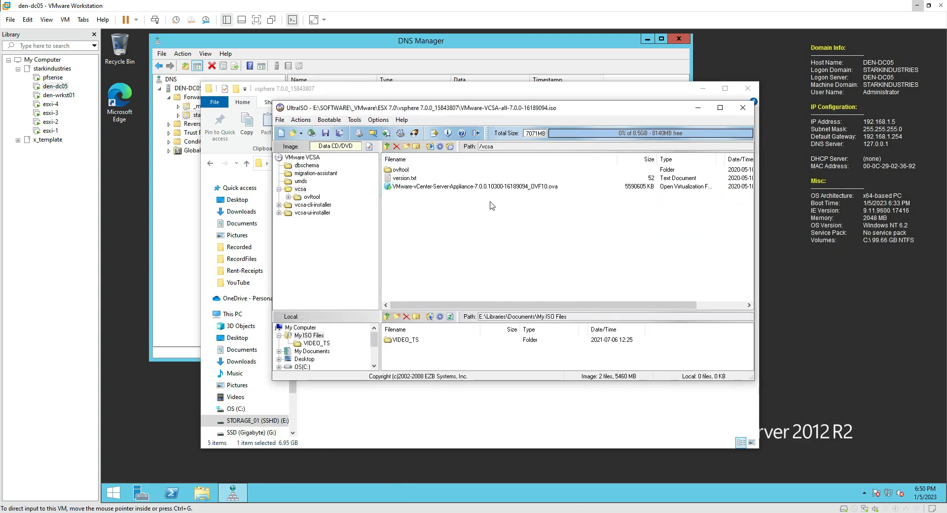
click(473, 188)
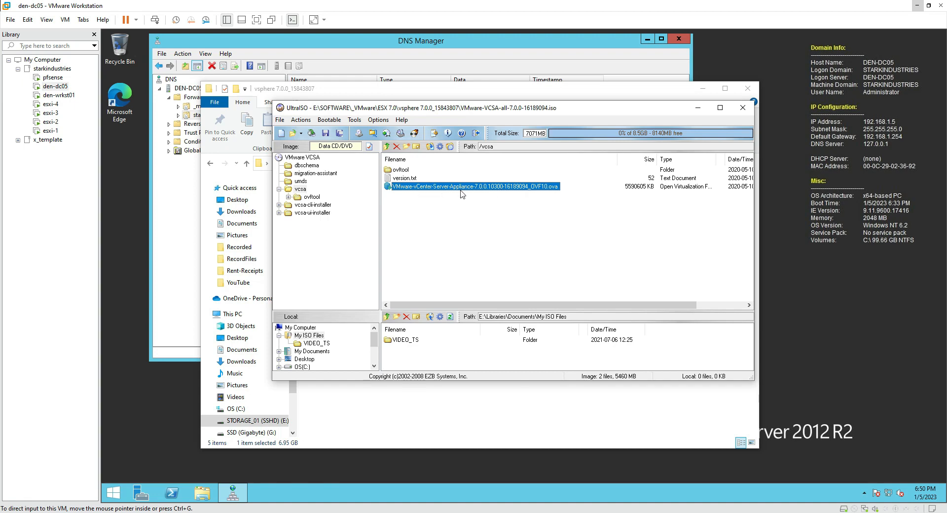
click(742, 109)
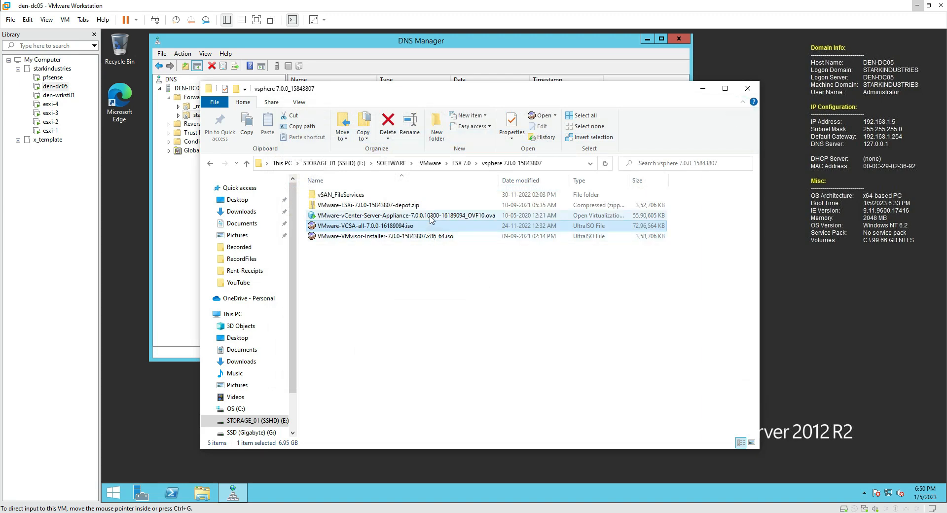
click(429, 217)
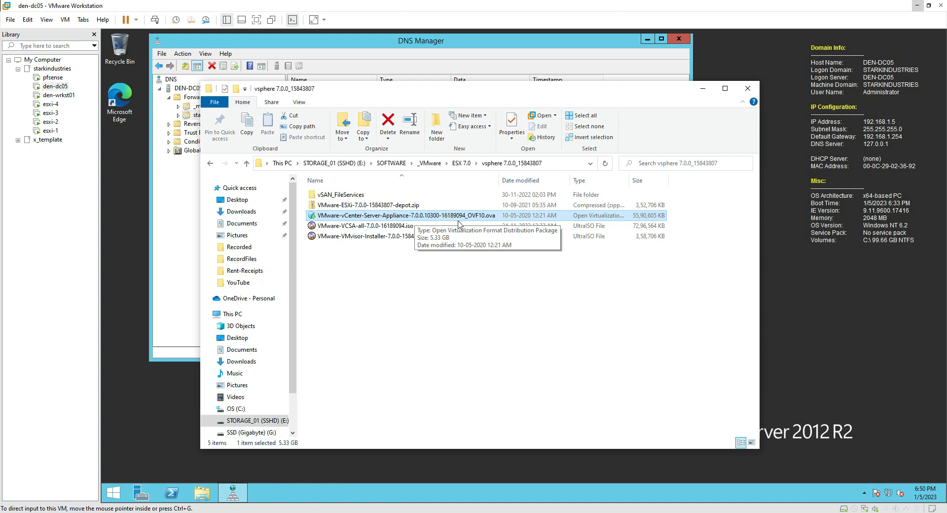
Open the vCenter Server Appliance OVA from the pasted vsphere folder path and accept its licence
click(12, 21)
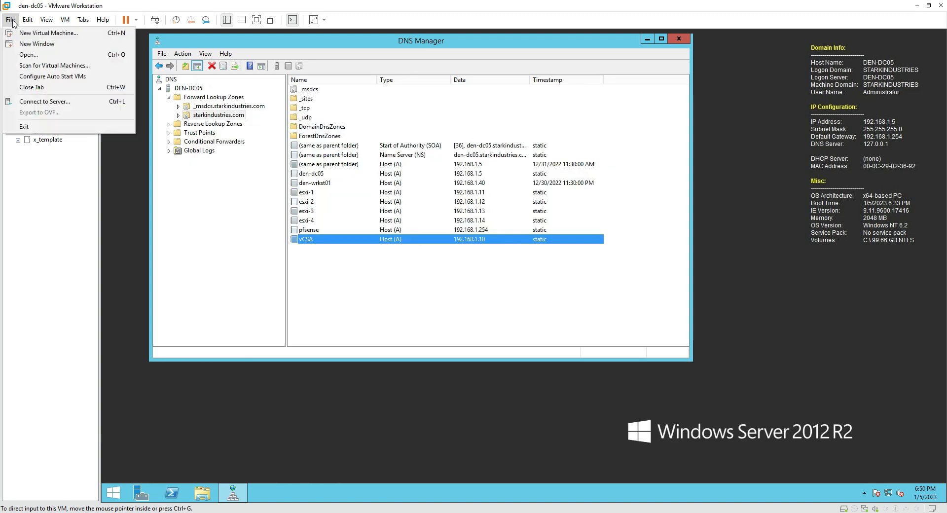
click(26, 55)
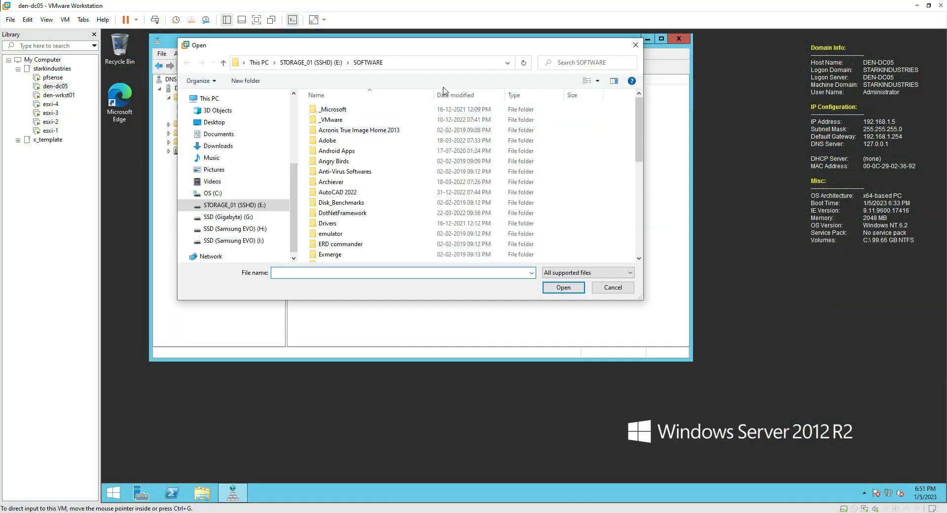
click(443, 62)
text(E:\SOFTWARE\_VMware\ESX 7.0\vsphere 7.0.0_15843807)
key(Return)
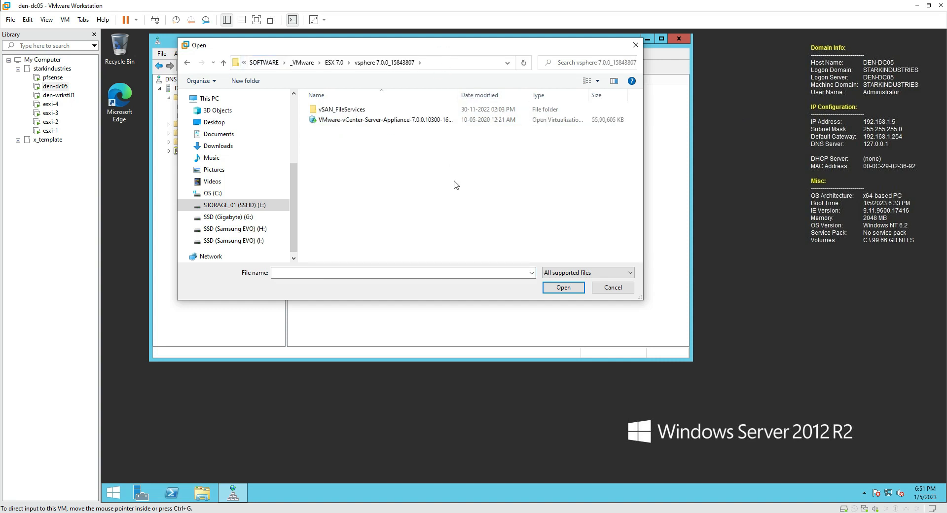
click(376, 120)
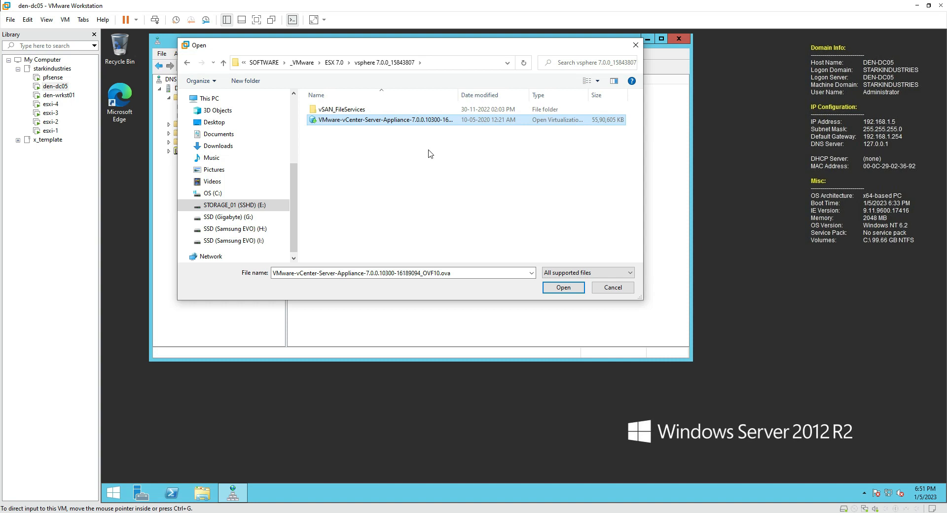
click(552, 289)
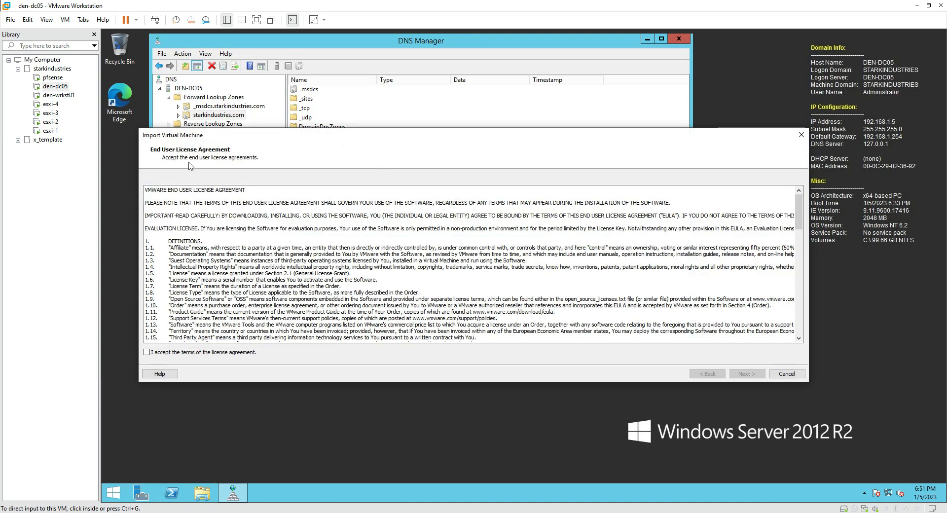
click(203, 353)
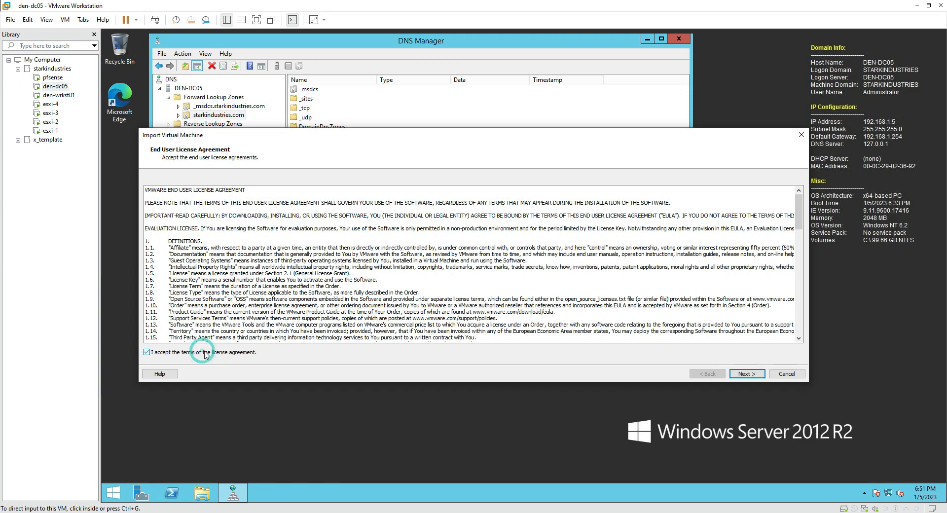
click(747, 374)
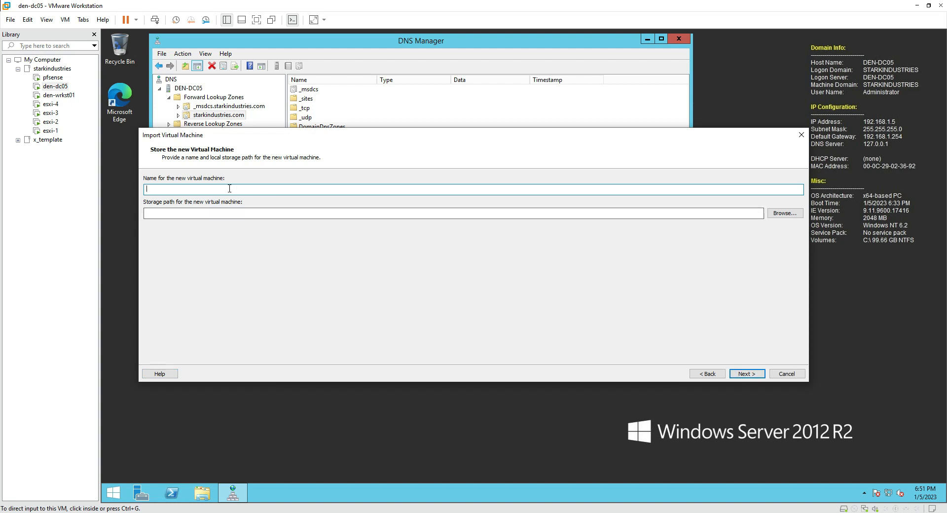
Name the VM vcsa and paste G:\_VM\vsphereESX\vcsa, copied from Explorer, as its storage path
click(201, 187)
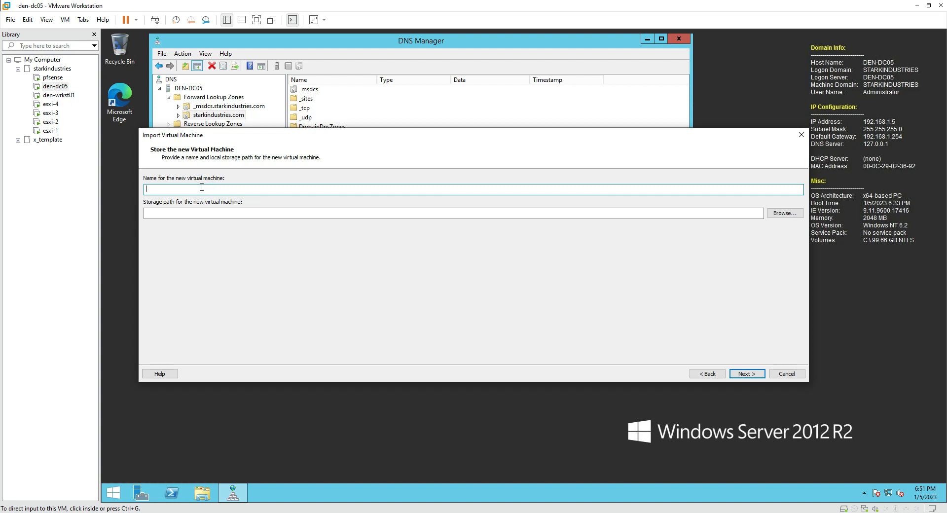
text(vcsa)
drag(946, 153, 449, 76)
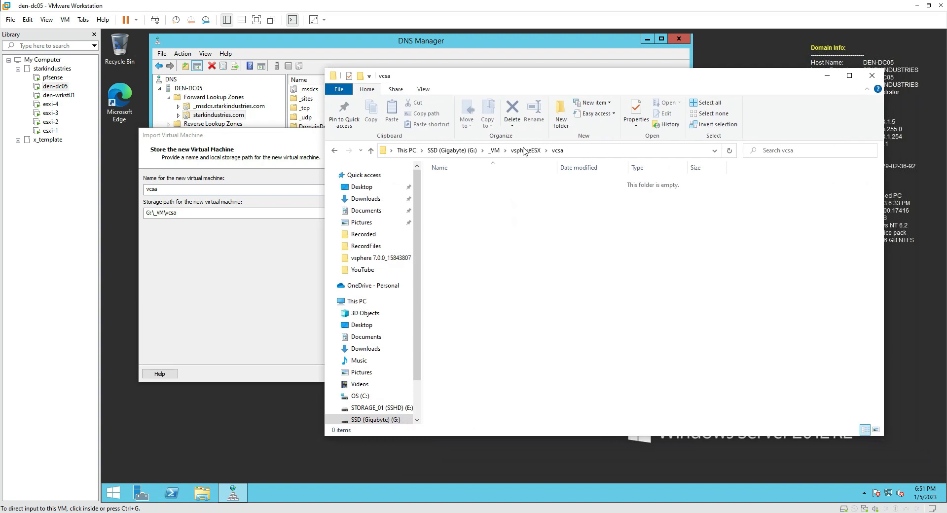
click(608, 151)
key(ctrl+c)
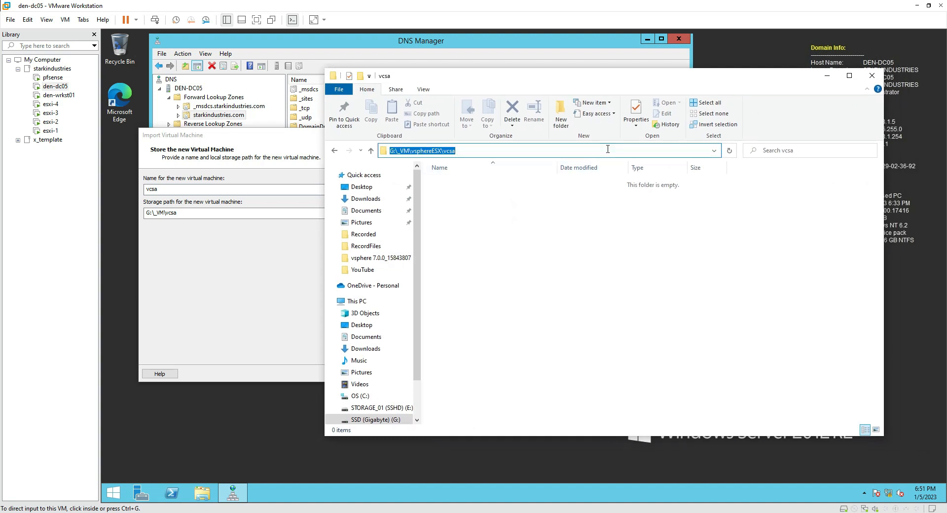
click(234, 257)
double_click(258, 214)
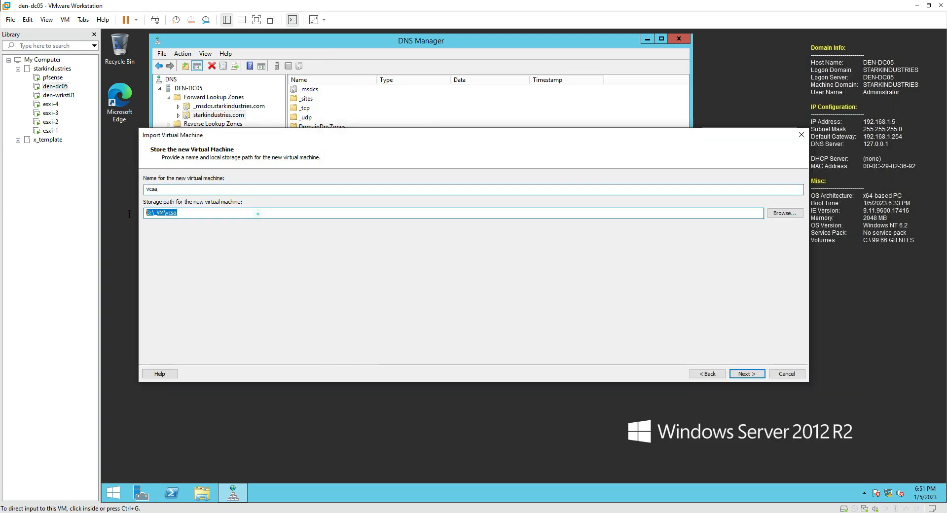
key(ctrl+v)
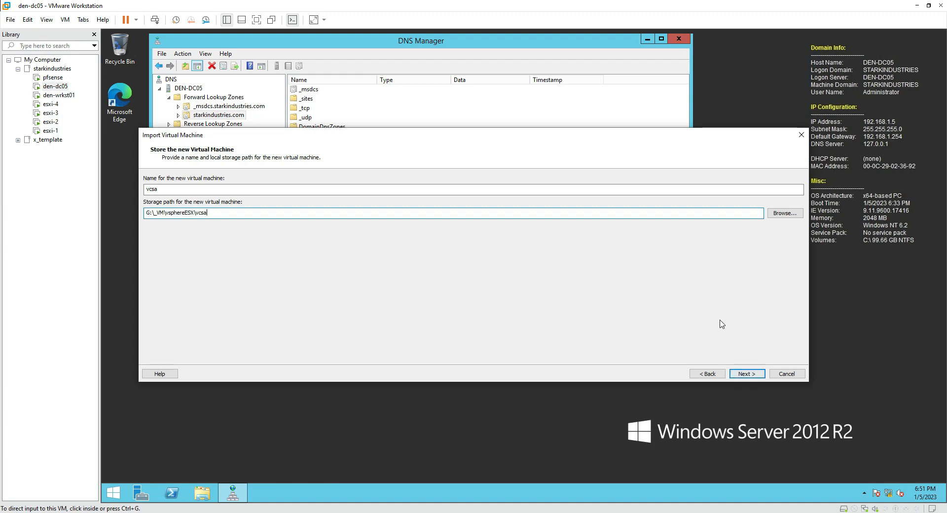
Keep the Tiny vCenter Server with Embedded PSC deployment option and advance to the properties page
click(754, 376)
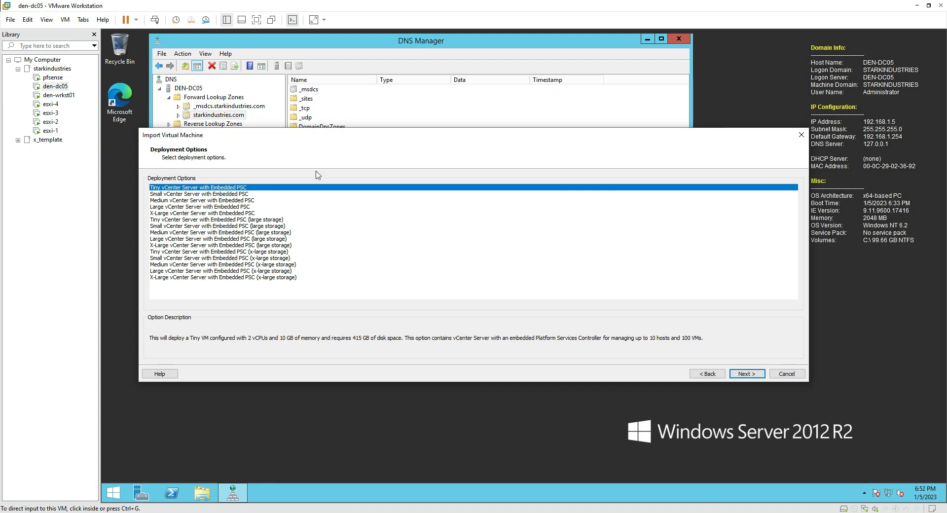
click(749, 376)
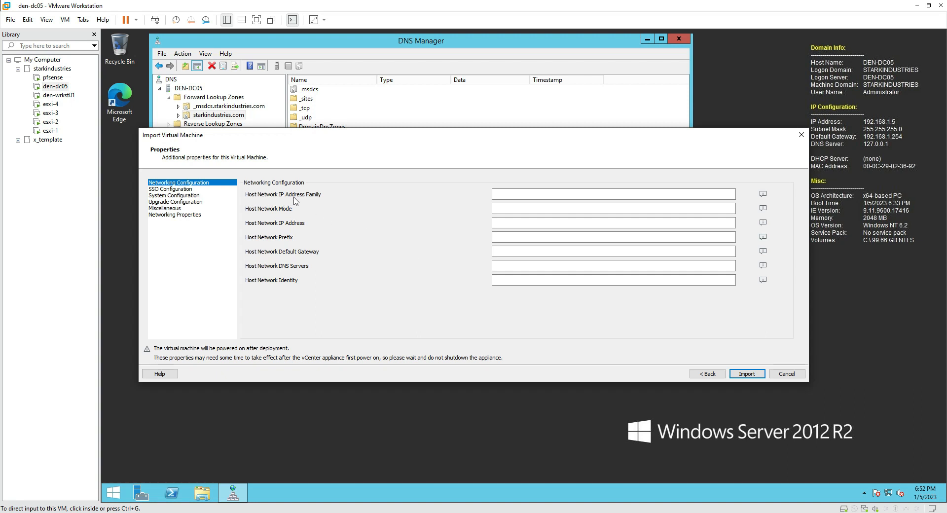
Set Host Network IP Address Family to ipv4 and Host Network Mode to static
mouse_move(764, 195)
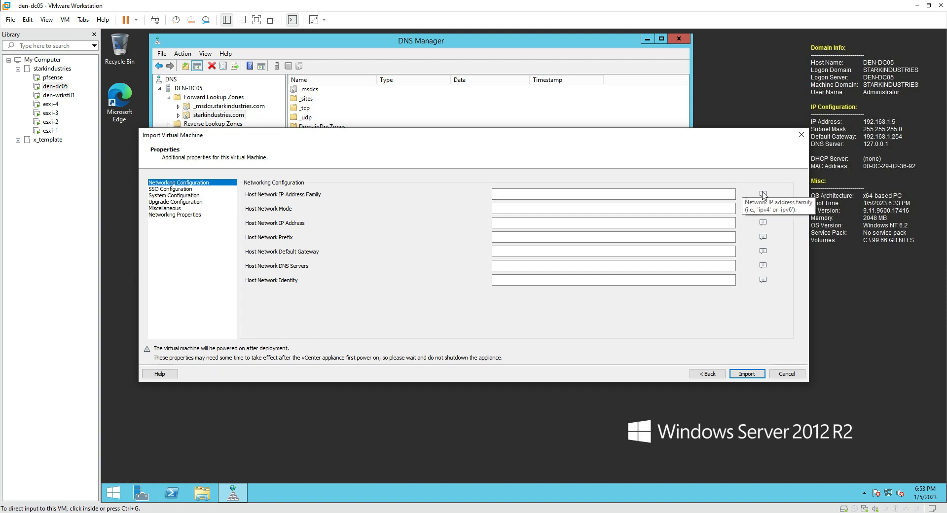
click(675, 195)
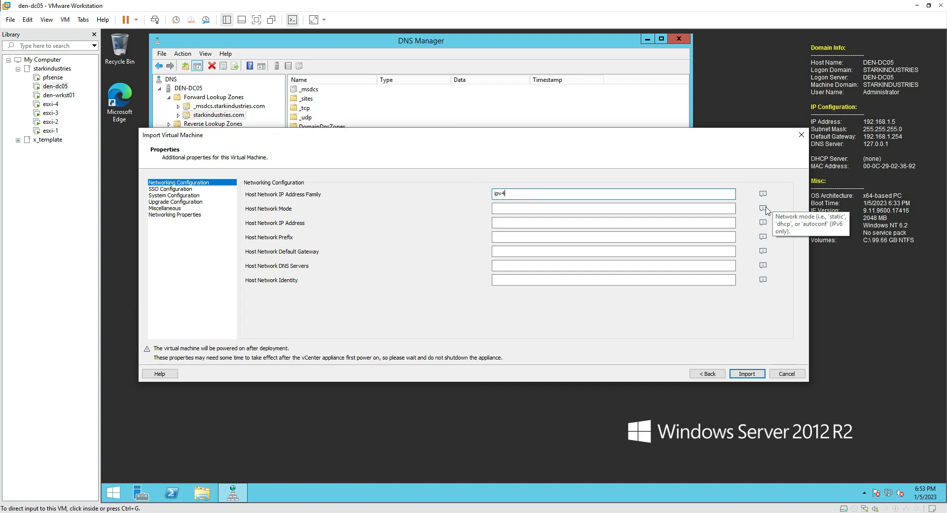
click(619, 209)
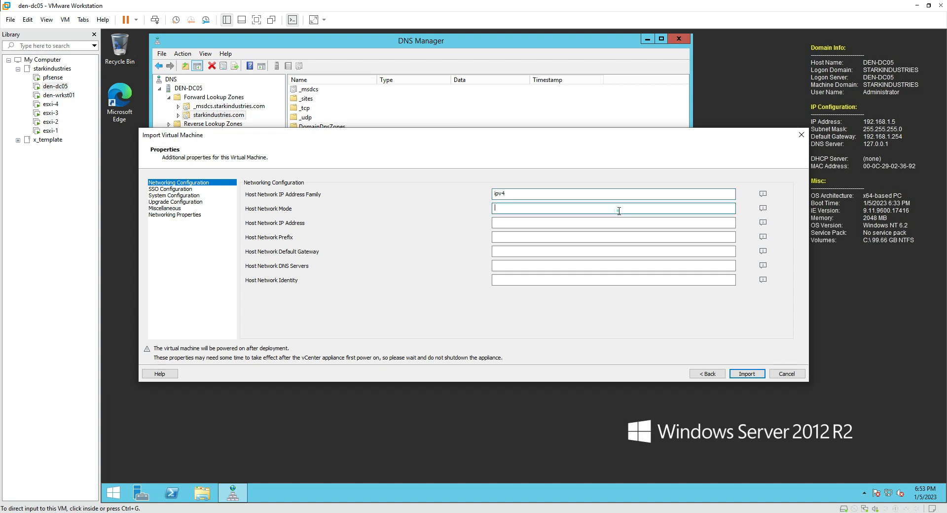
text(static)
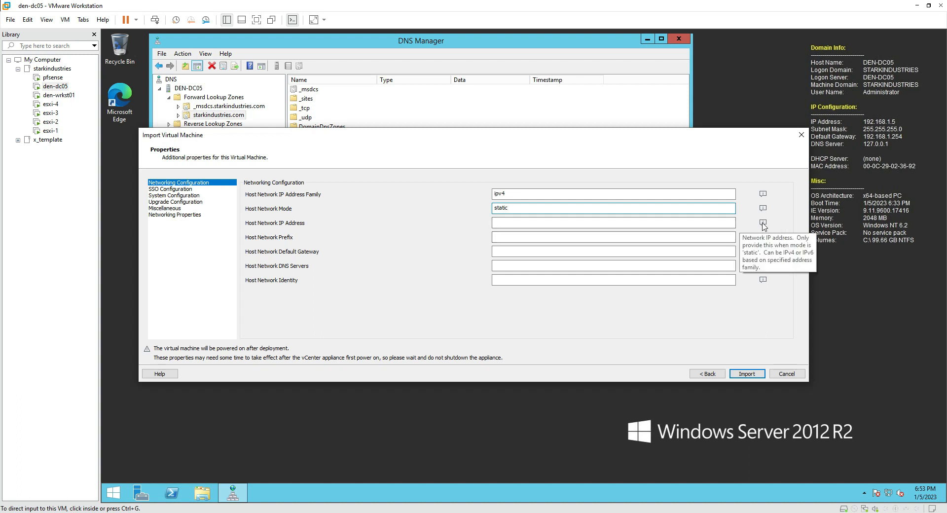
drag(509, 139, 514, 255)
Enter the 192.168.1.x appliance IP, prefix 255.255.255.0 and gateway 192.168.1.254
click(509, 338)
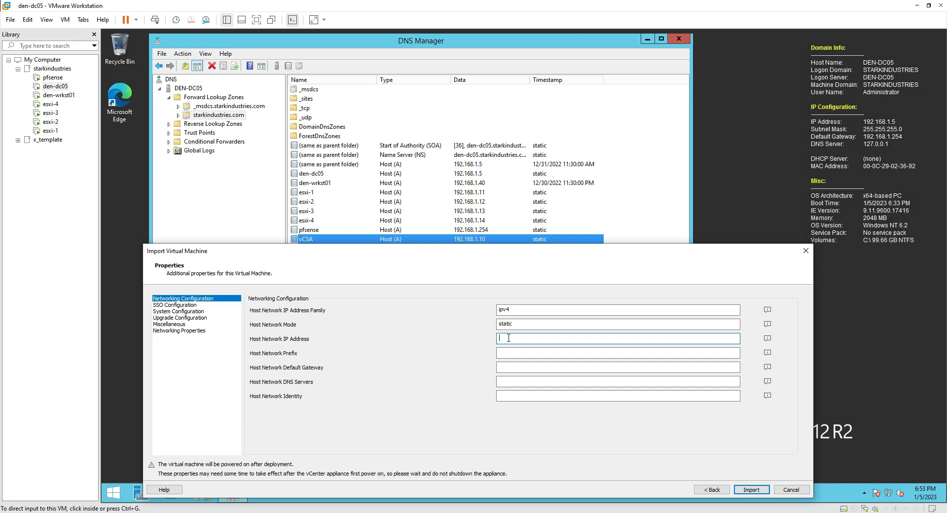
text(192.168.1.10)
click(511, 353)
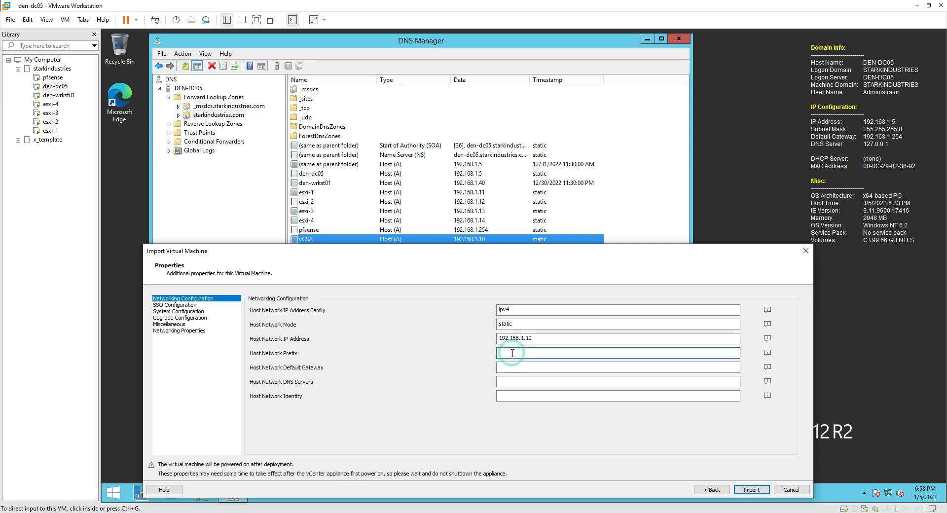
text(255.255.255.0)
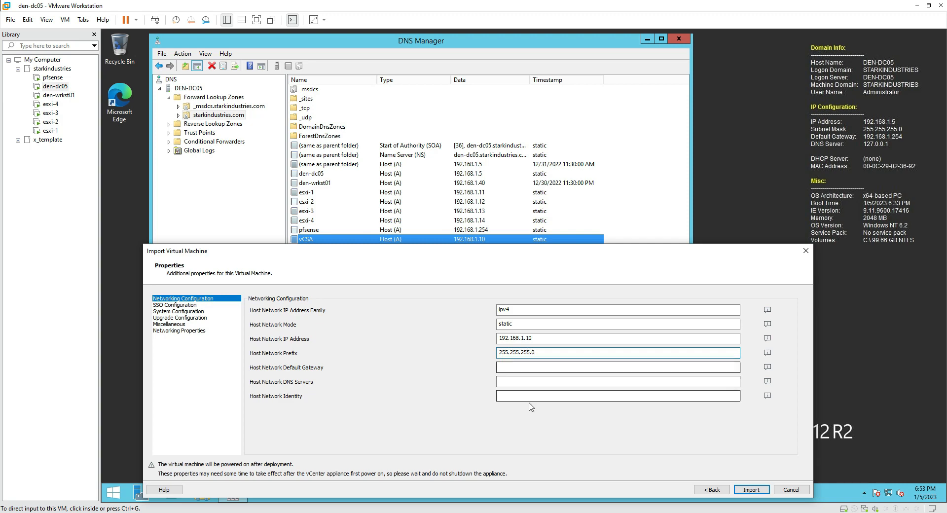
click(517, 365)
text(192.168.1)
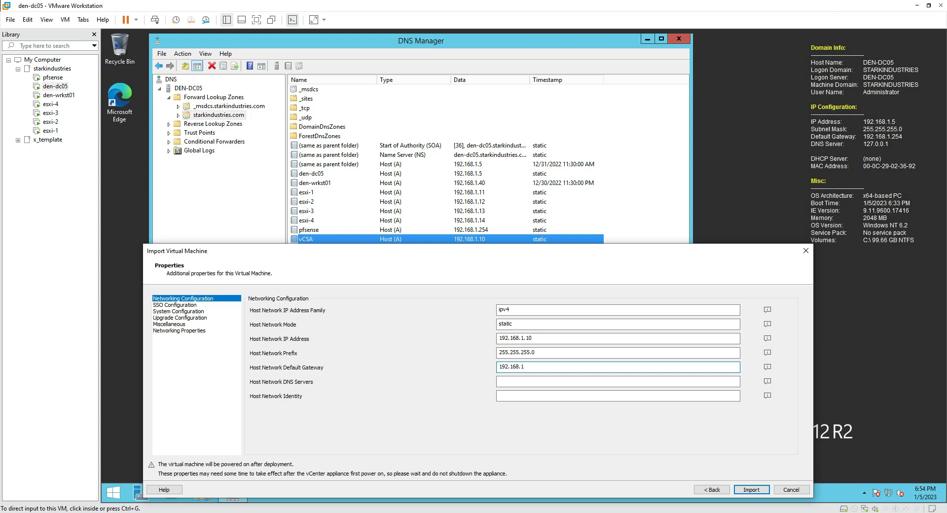
text(.254)
Enter DNS servers 192.168.1.5 and 192.168.1.4
mouse_move(768, 381)
click(592, 380)
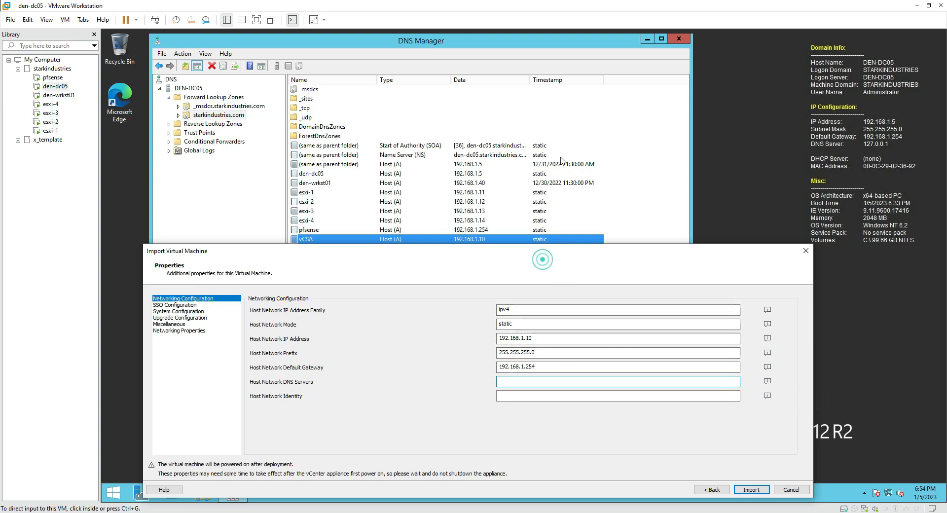
drag(495, 252, 504, 149)
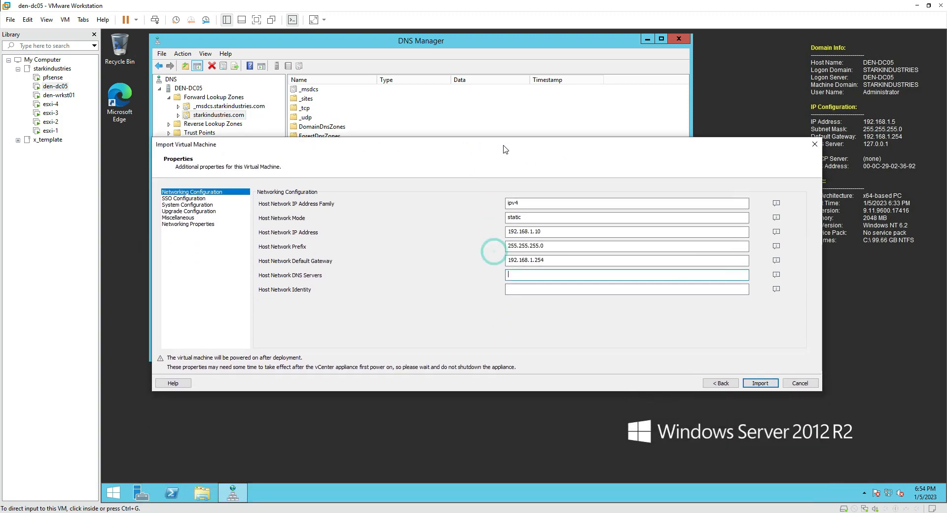
click(529, 274)
text(92.)
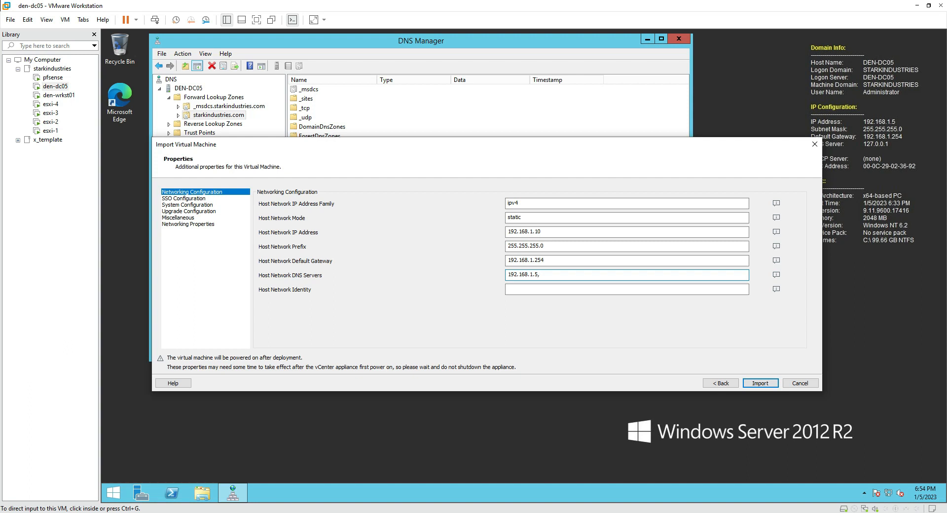
text(168.1.5, 192.168.1.4)
Set the host network identity to vcsa.starkindustries.com and start the import
click(556, 291)
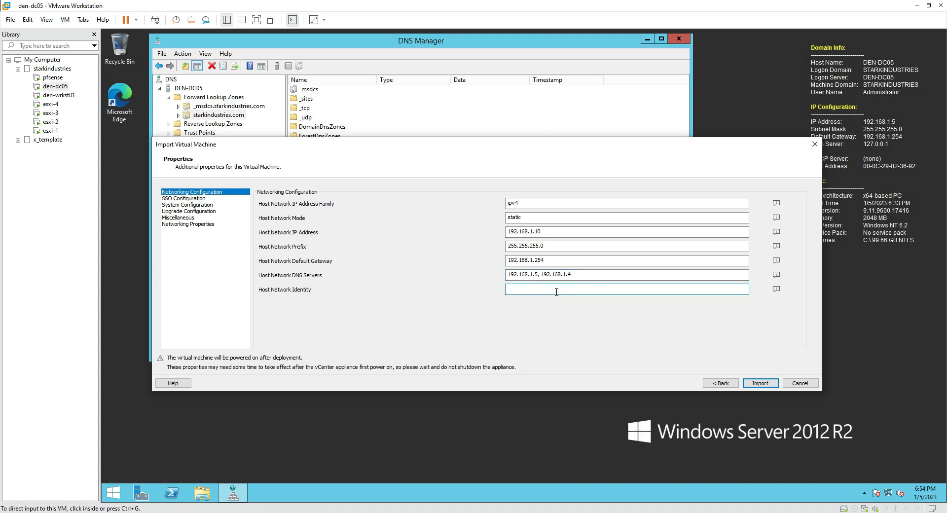
drag(449, 149, 435, 257)
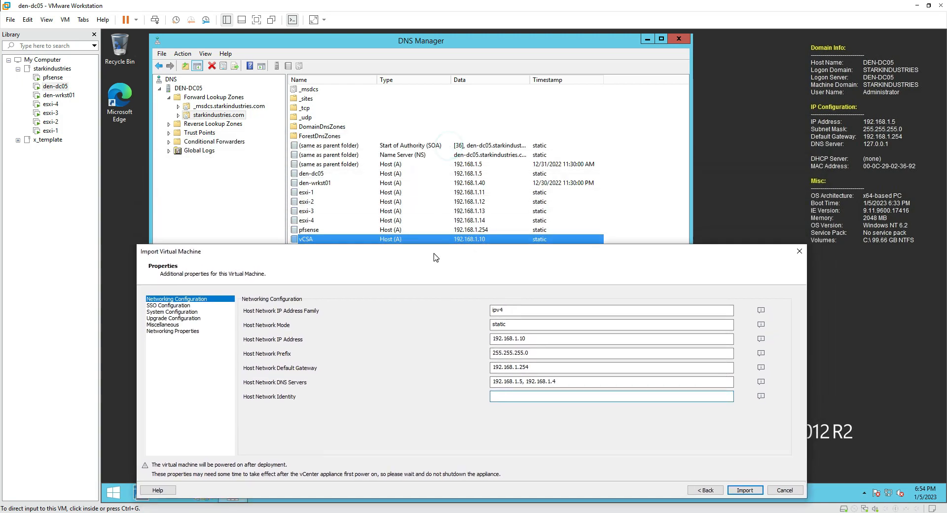
click(518, 396)
text(vcsa.starkindustries.com)
drag(575, 256, 655, 139)
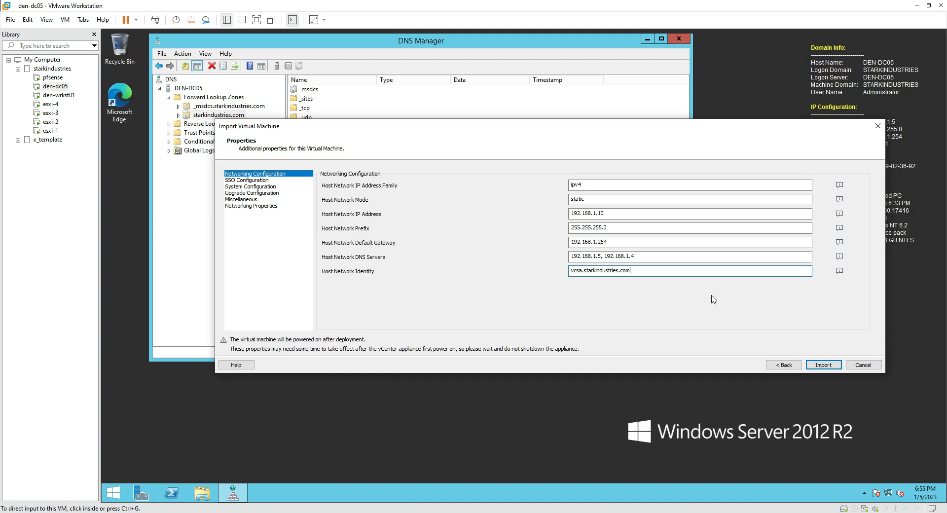
click(828, 365)
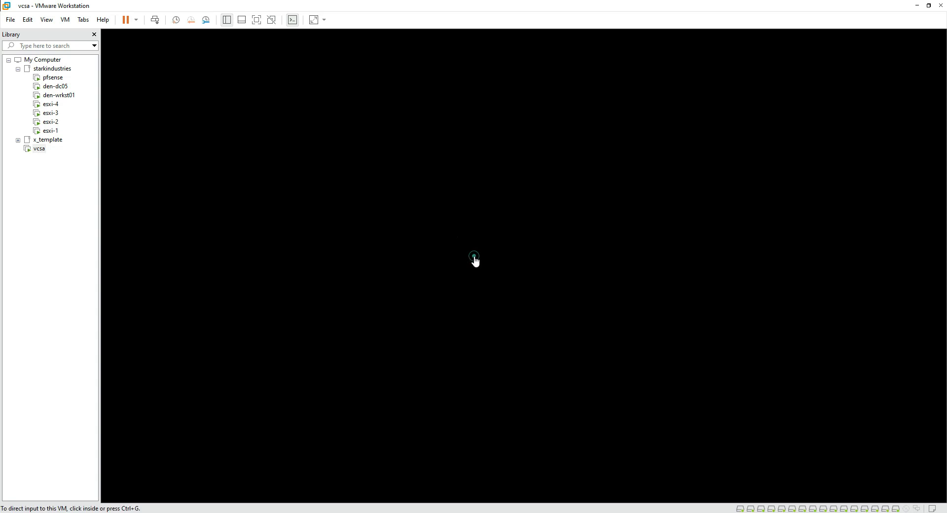
Wait for the vcsa import to finish, then click into the booting VM console
click(473, 256)
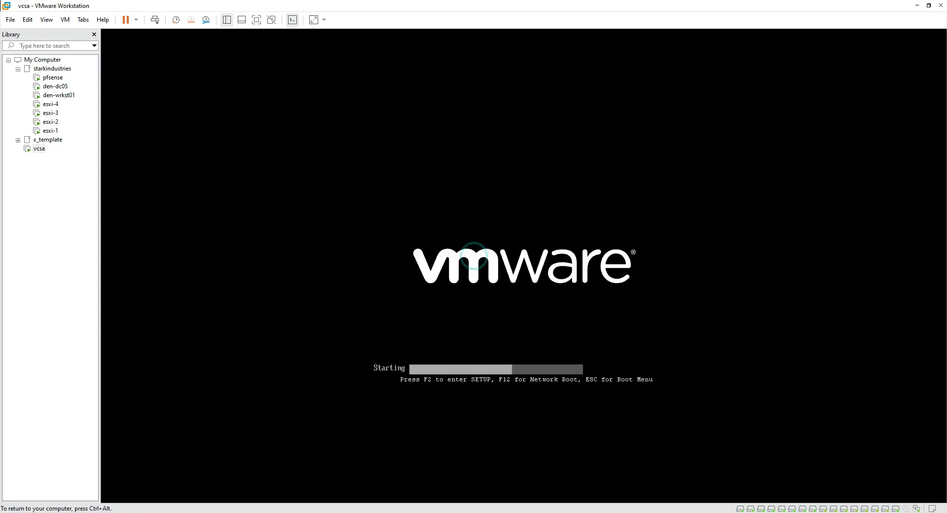
Enter vcsa's BIOS with F2 and attach its network adapter to LAN segment 0_Mgmt_192.168.1.x
key(F2)
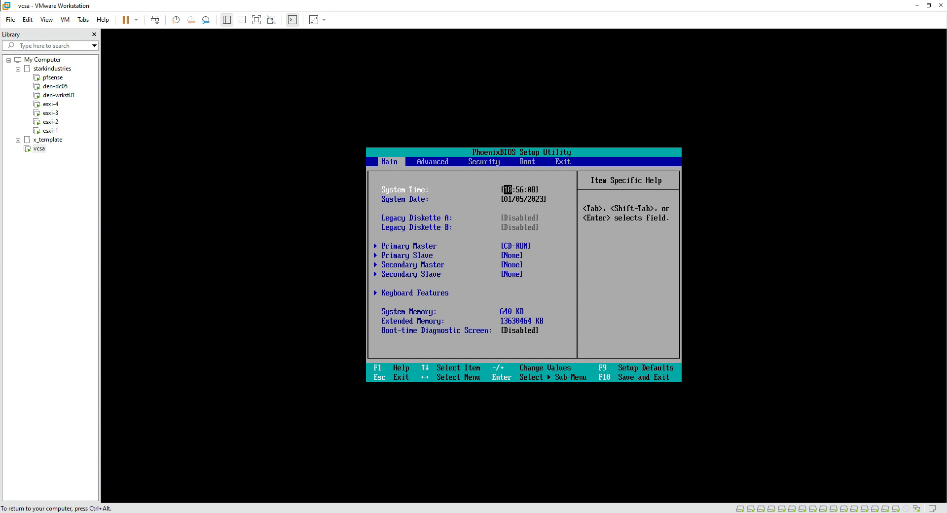
key(ctrl+alt)
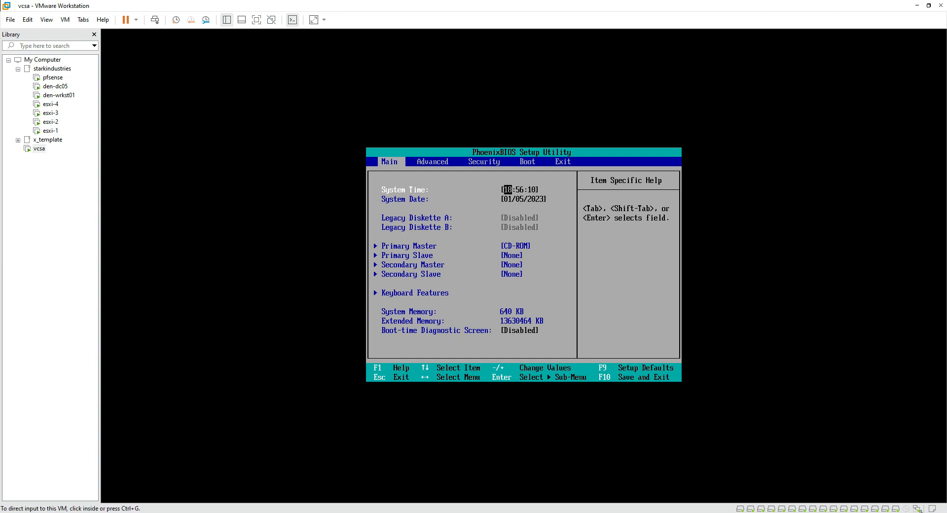
double_click(918, 508)
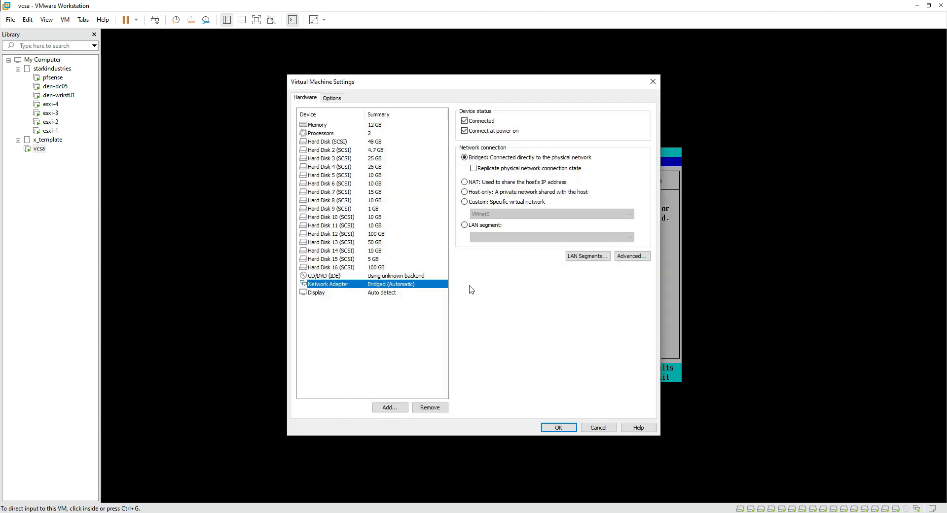
click(478, 226)
click(488, 237)
click(494, 246)
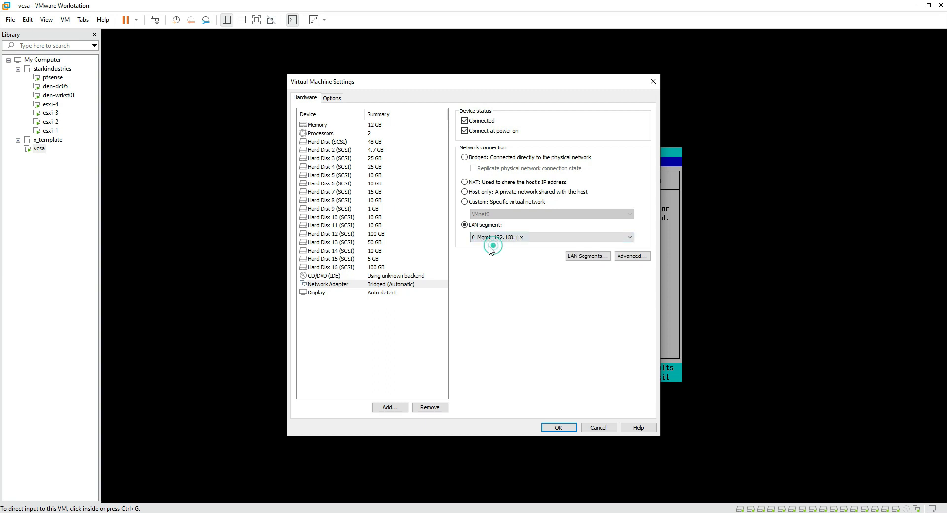
click(418, 276)
click(409, 291)
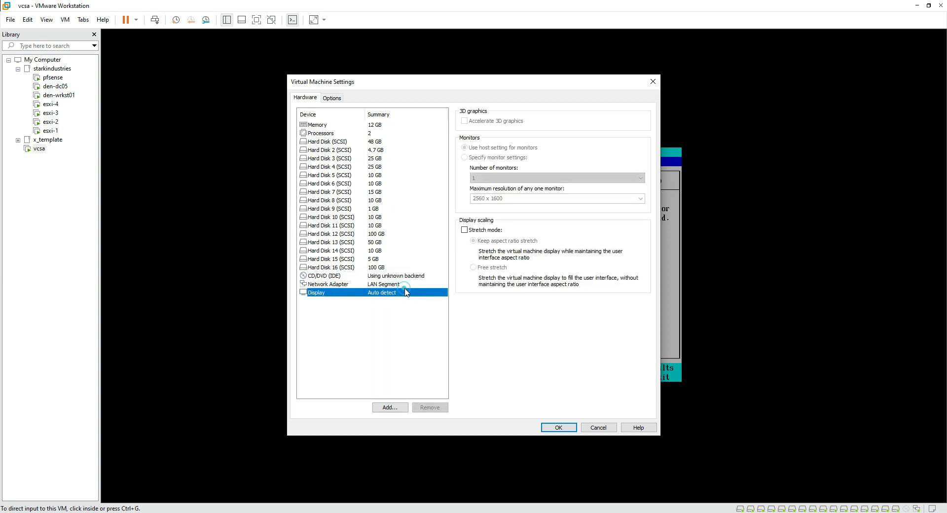
click(405, 284)
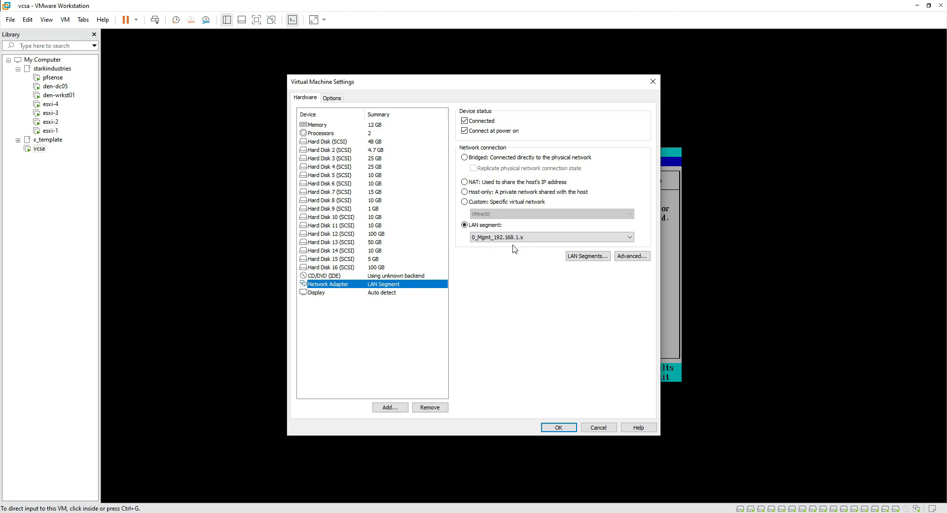
click(547, 429)
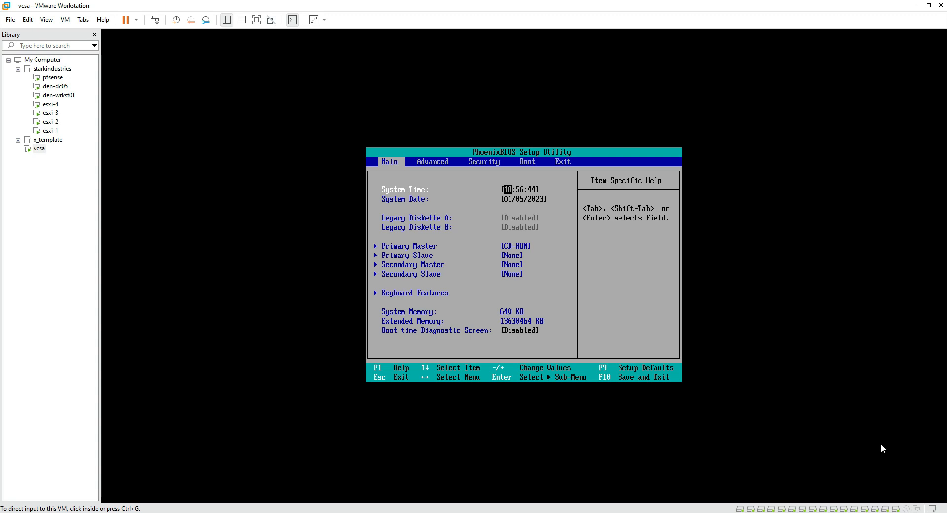
Mark vcsa's network adapter Connected, then save and exit the BIOS with F10
double_click(916, 508)
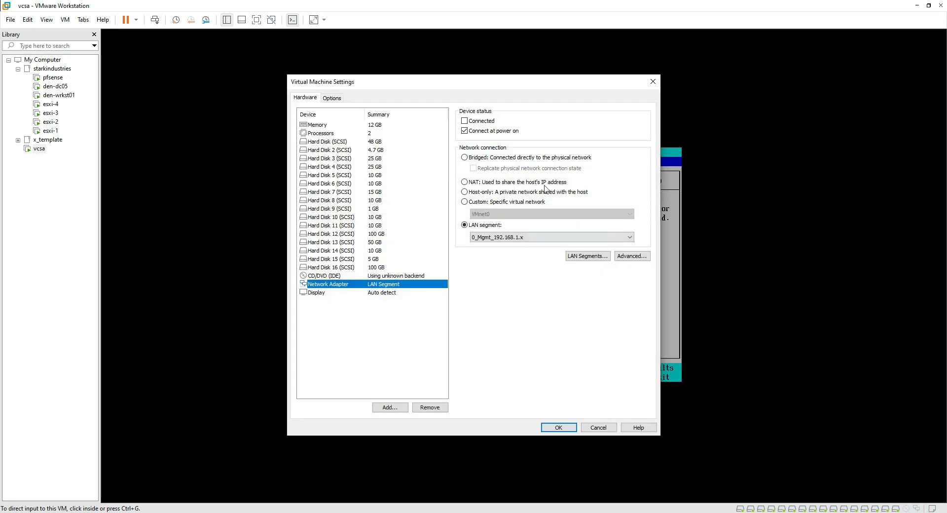
click(483, 122)
click(557, 427)
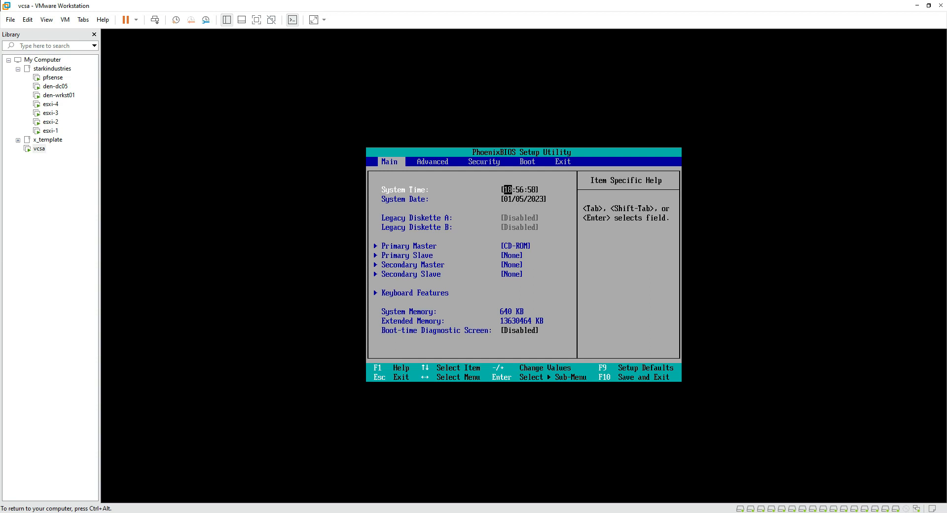
key(F10)
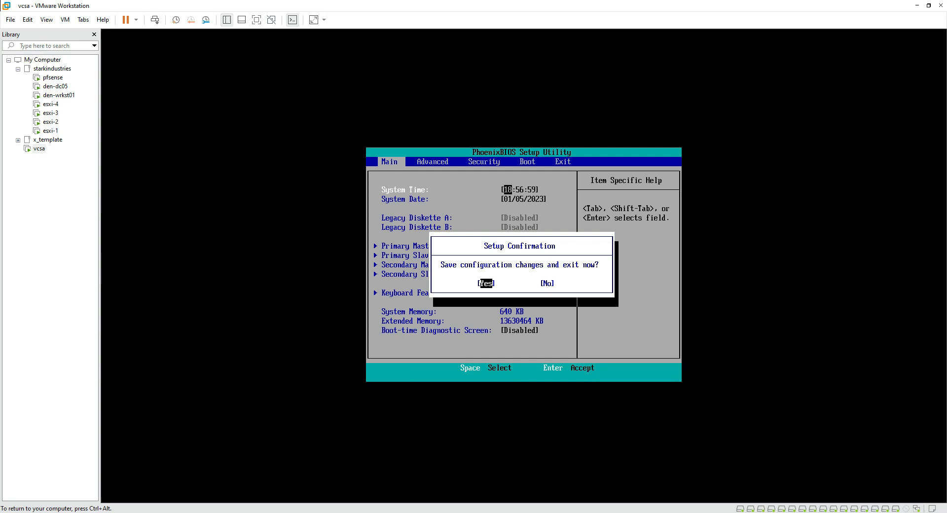
key(Return)
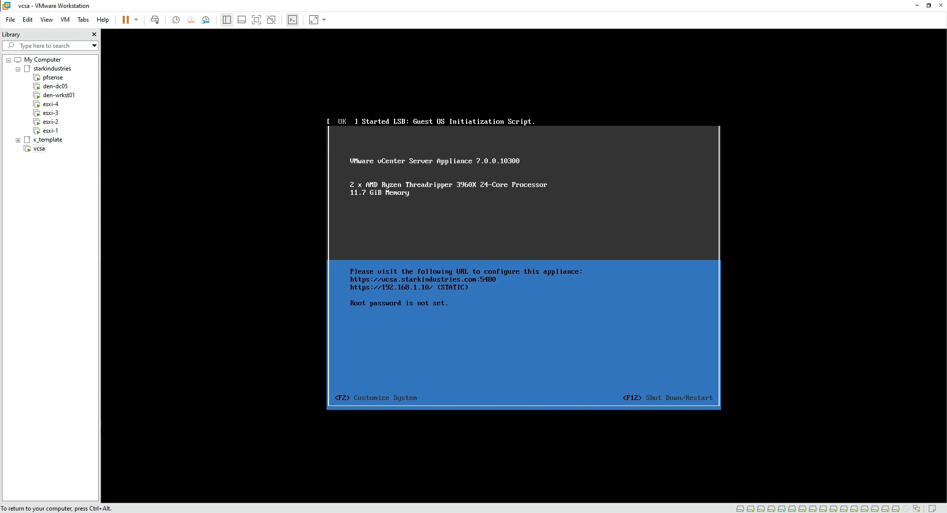
Underline the unset root password note and Customize System option, then press F2 for root password setup
key(ctrl+alt)
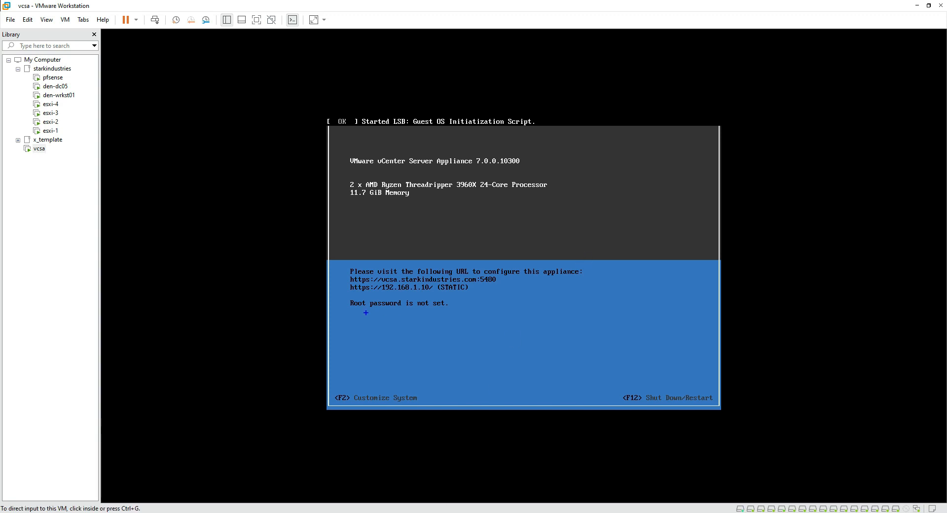
drag(349, 312, 452, 309)
drag(334, 403, 435, 401)
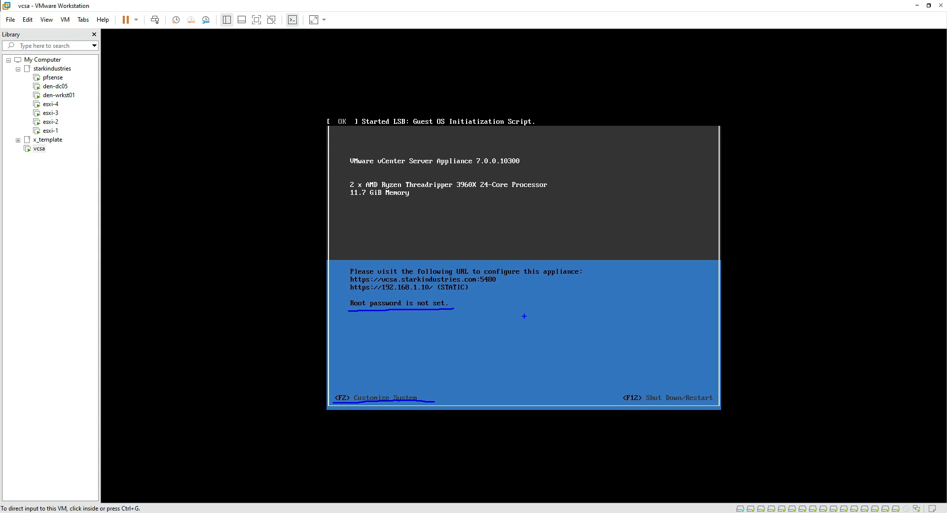
key(Escape)
click(409, 395)
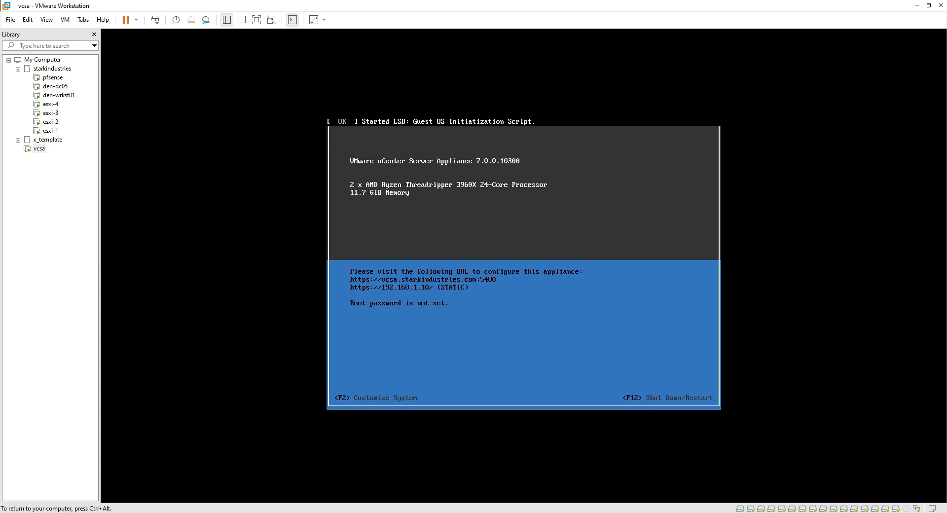
key(F2)
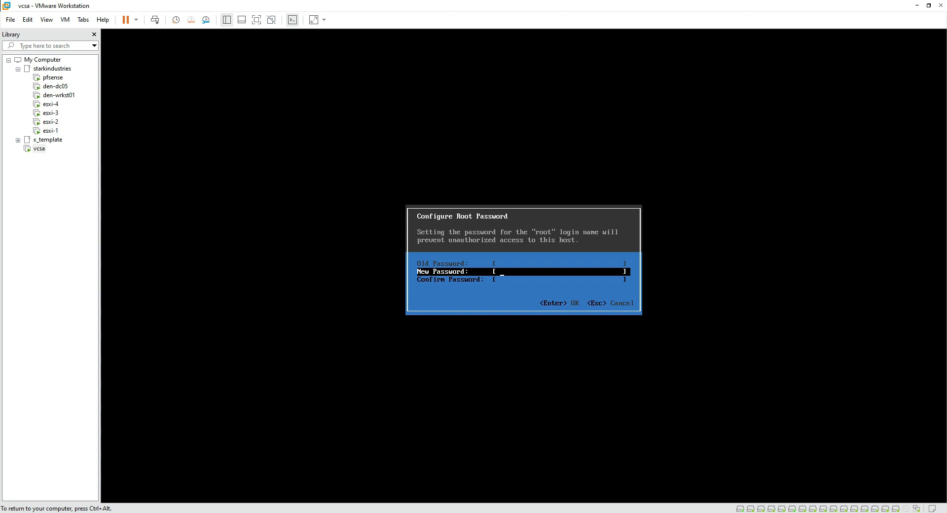
Enter the vcsa appliance's new root password and confirm it
text(**********)
key(Down)
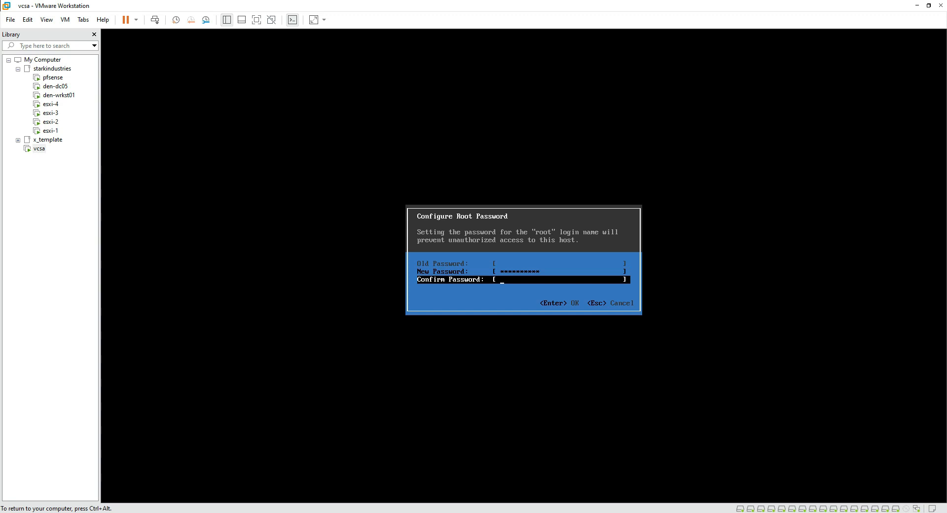
text(**********)
key(Return)
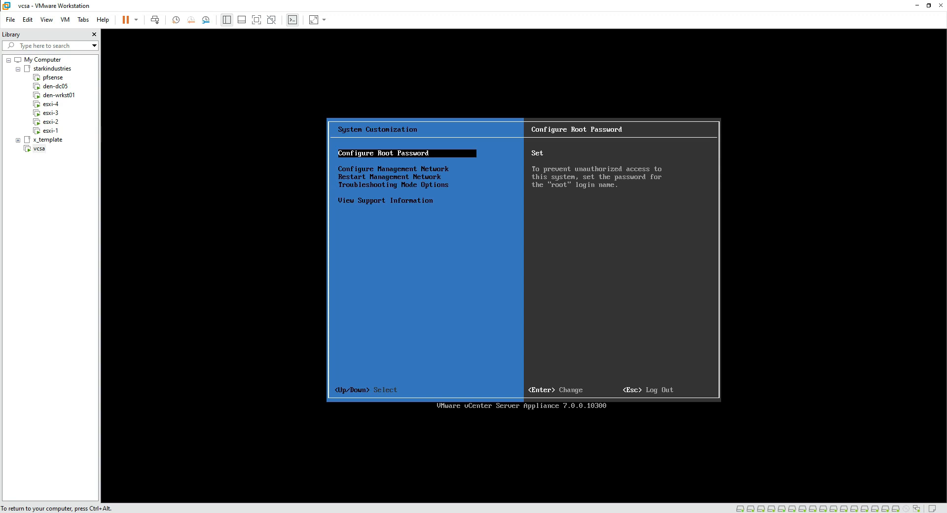
Uncheck Enable IPv6 in the vcsa management network's IPv6 Configuration
key(Down)
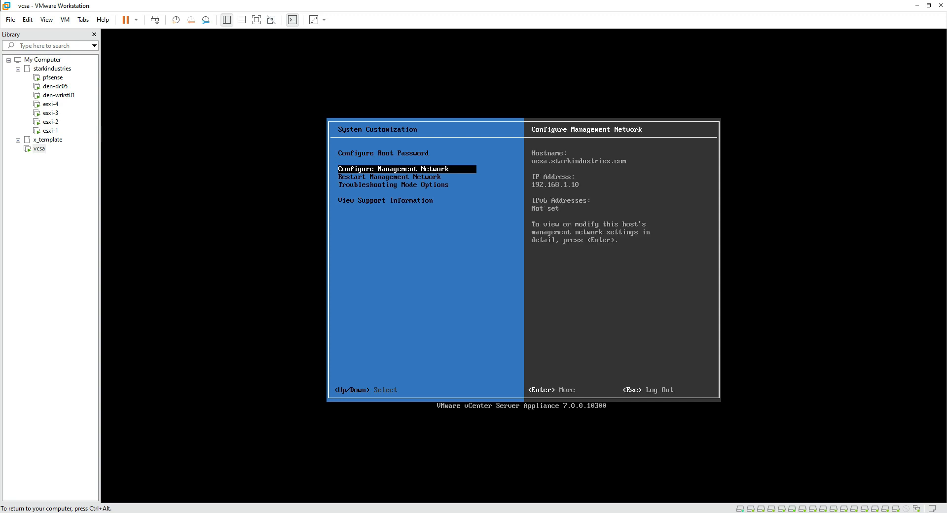
key(Return)
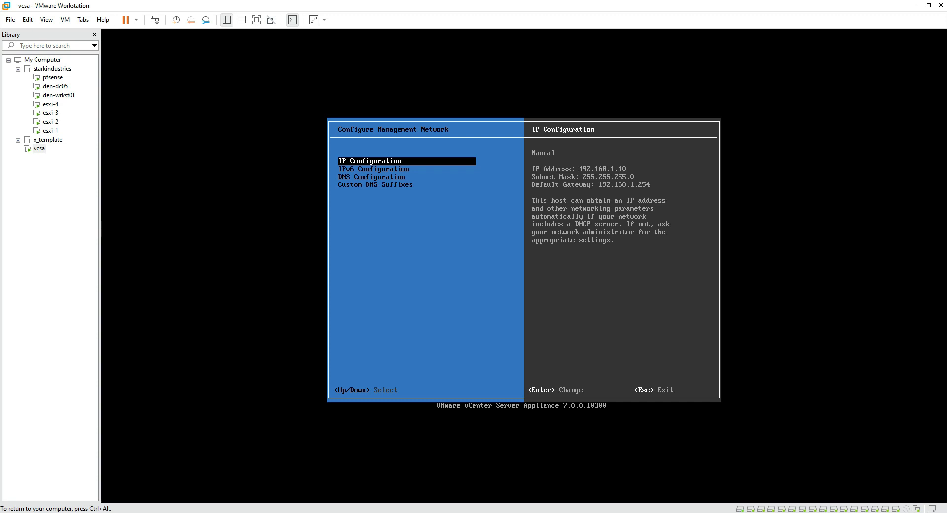
key(Down)
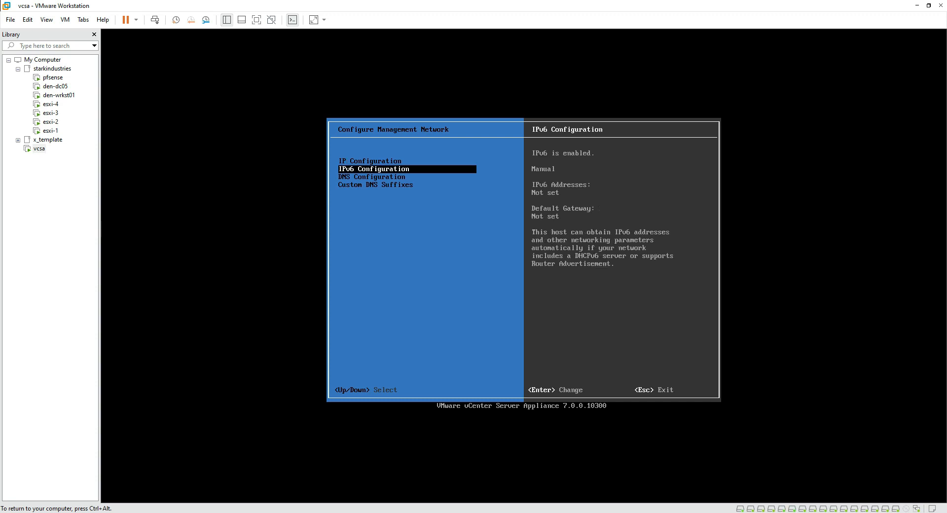
key(Return)
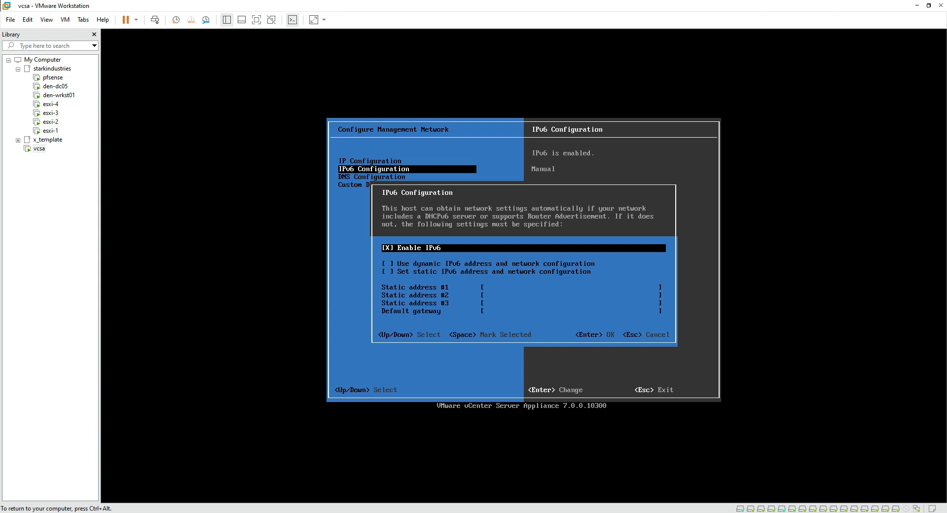
key(space)
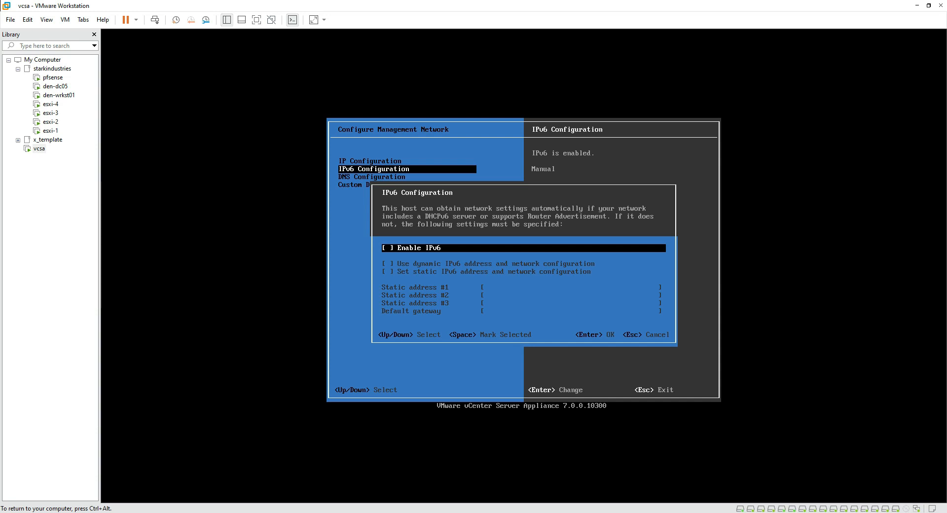
key(Return)
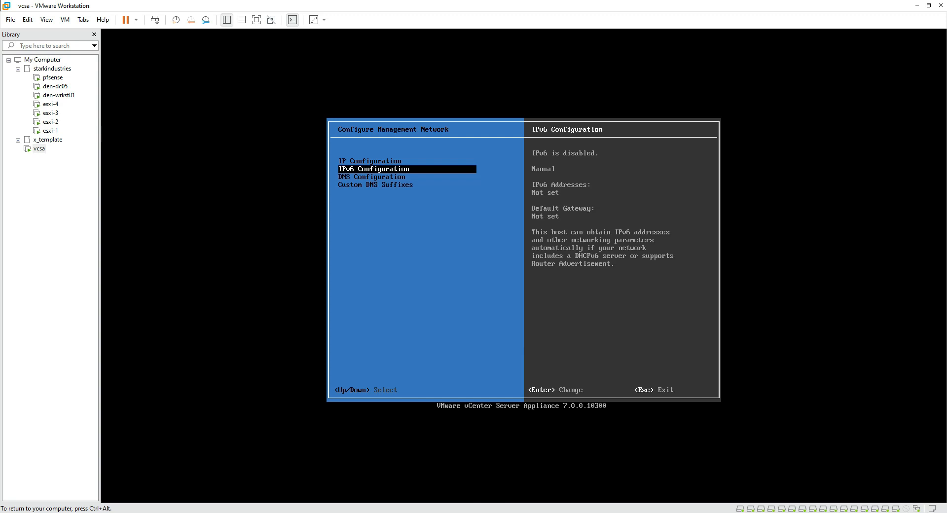
key(Down)
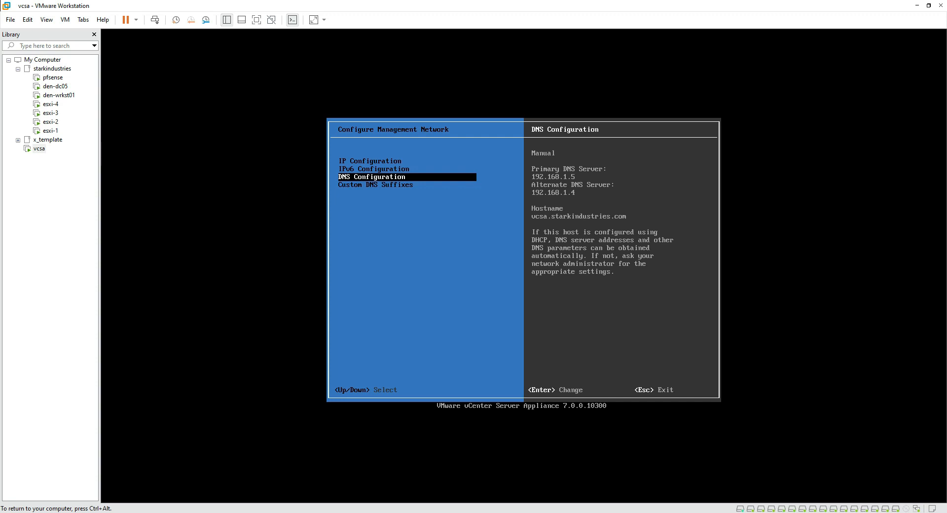
Set the custom DNS suffix to starkindustries.com
key(Down)
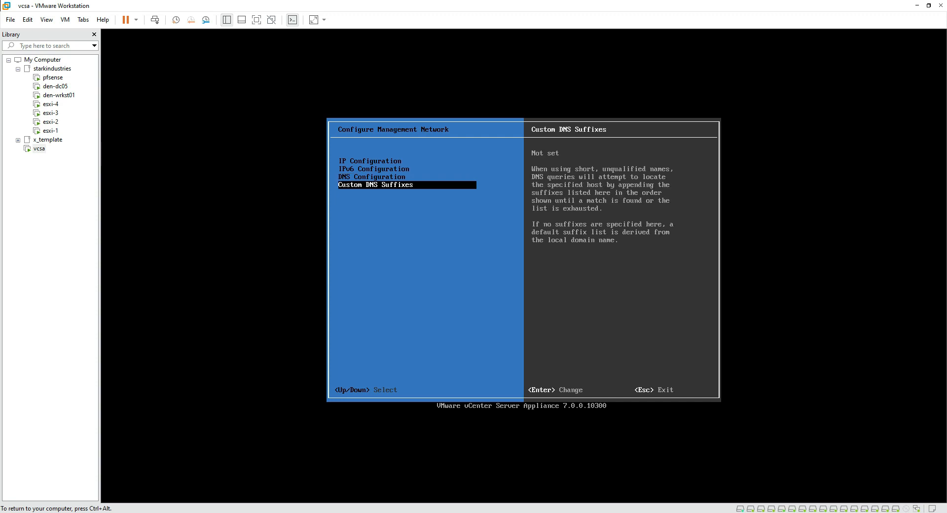
key(Up)
key(Down)
key(Return)
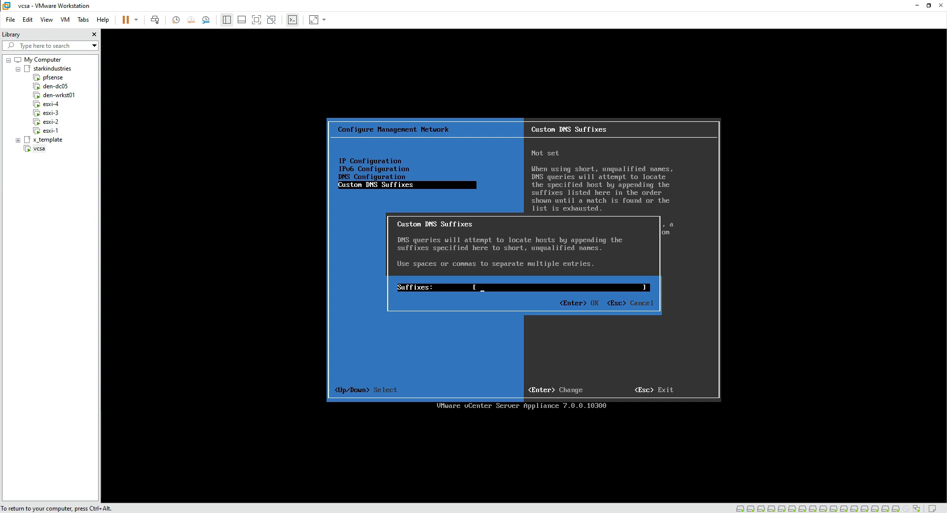
text(starkindustries.com)
key(Return)
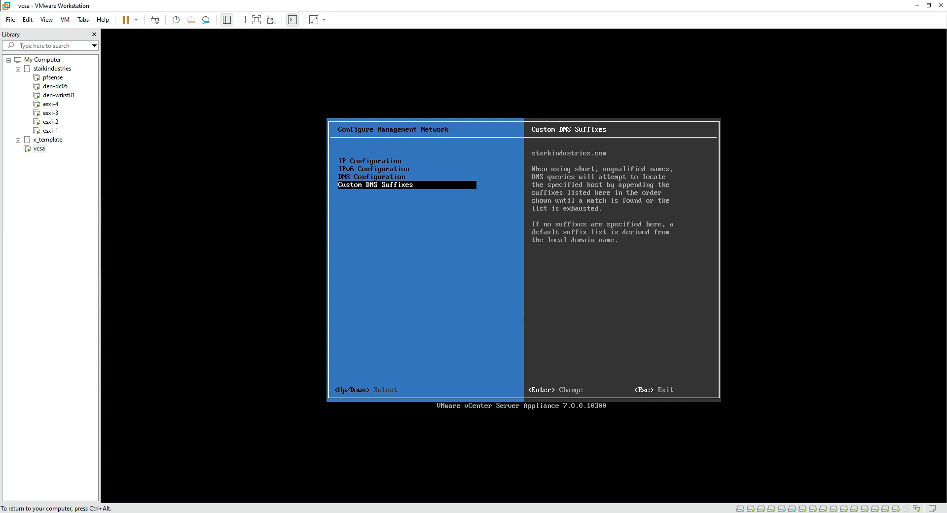
Apply the network changes, dismiss the IP configuration failure, and return to System Customization
key(Escape)
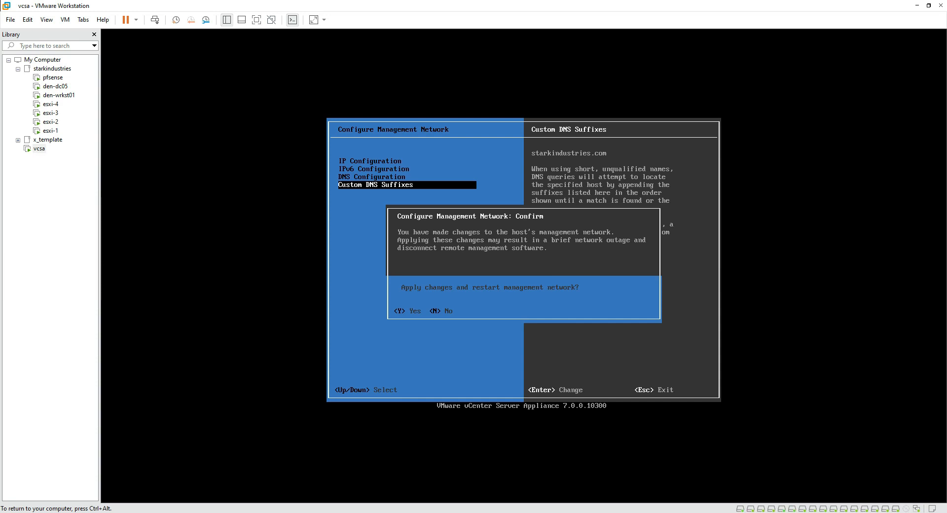
key(y)
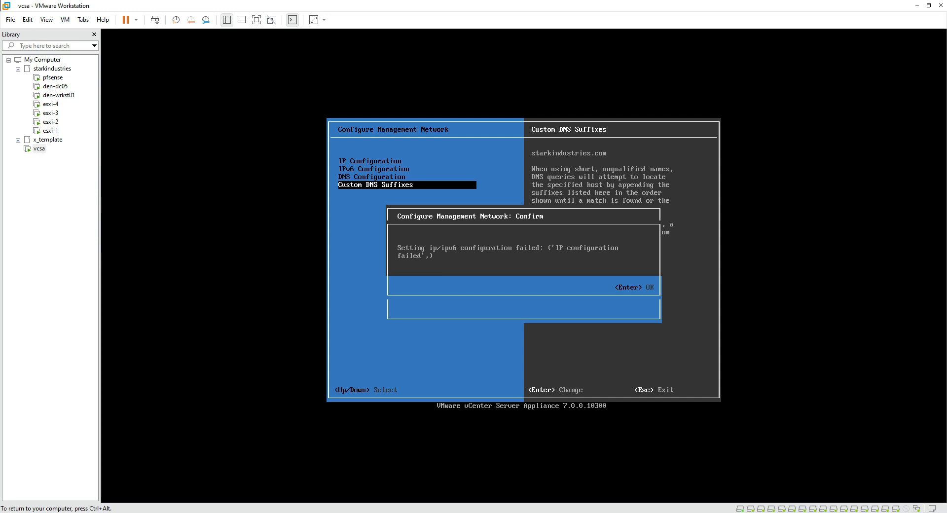
key(Return)
key(Escape)
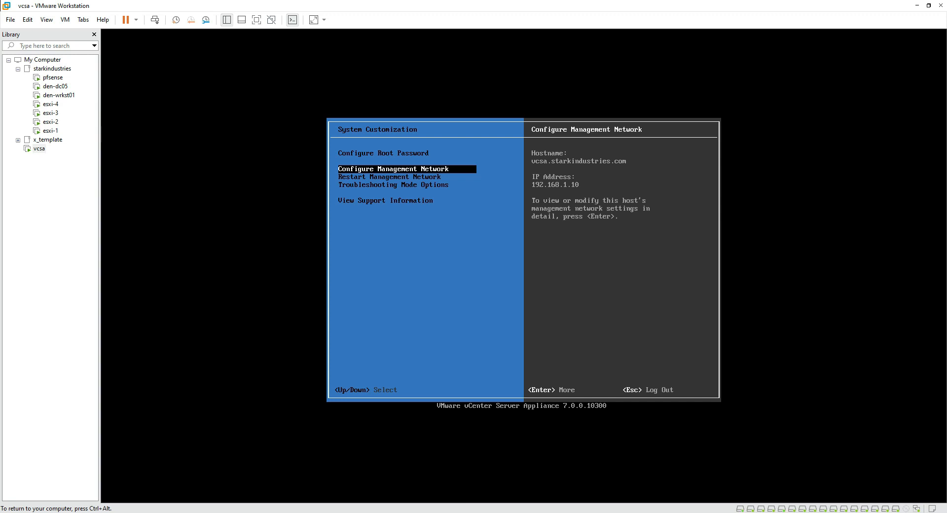
key(Up)
Review the remaining System Customization options, then exit to the appliance summary screen
key(Down)
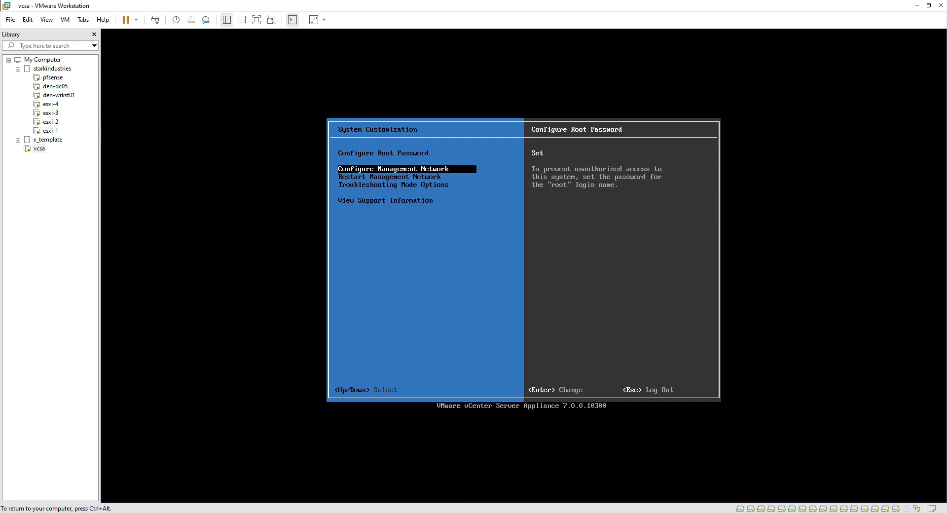
key(Down)
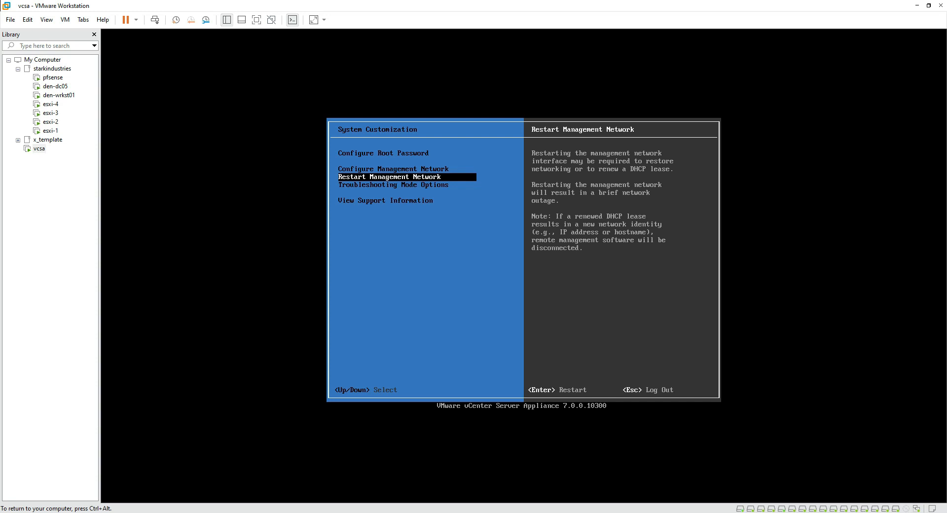
key(Down)
key(Down)
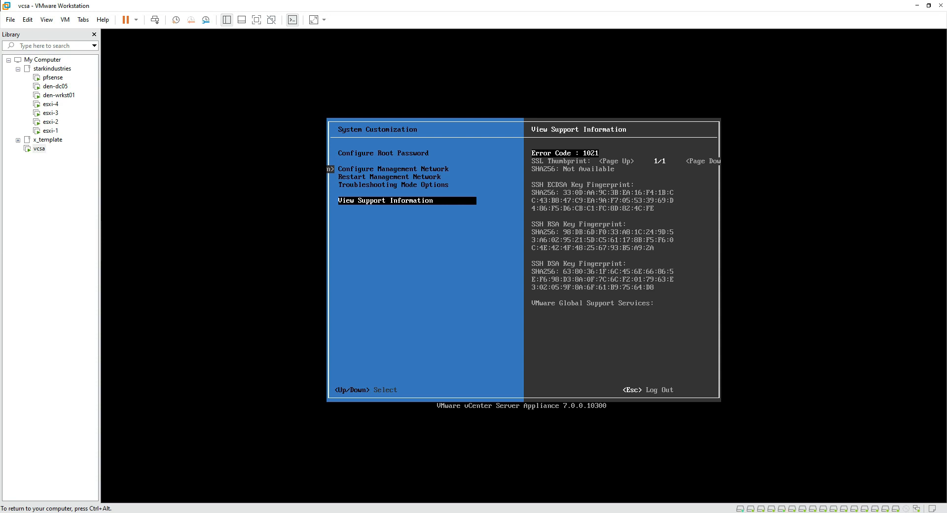
key(ctrl+alt)
click(548, 337)
key(Escape)
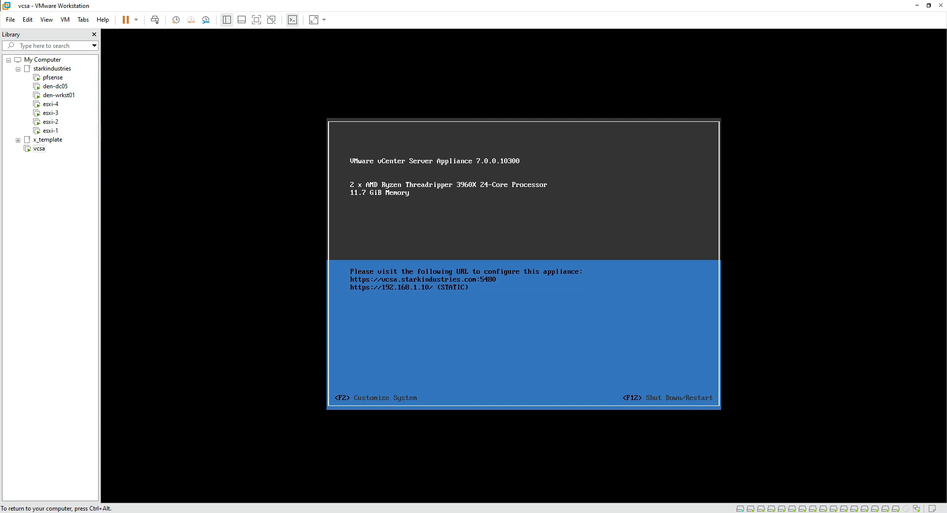
key(ctrl+alt)
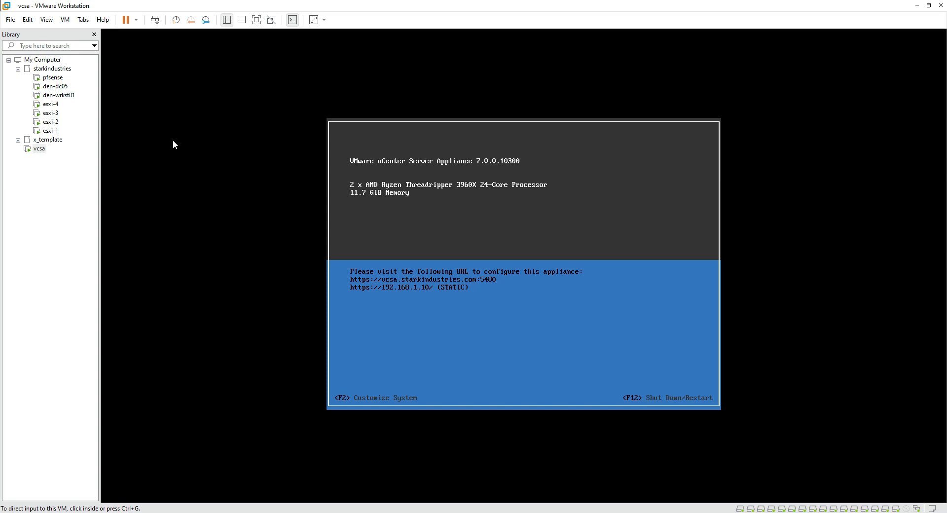
Place vcsa below den-wrkst01 in the Library and sign in to den-wrkst01 with its password
click(55, 95)
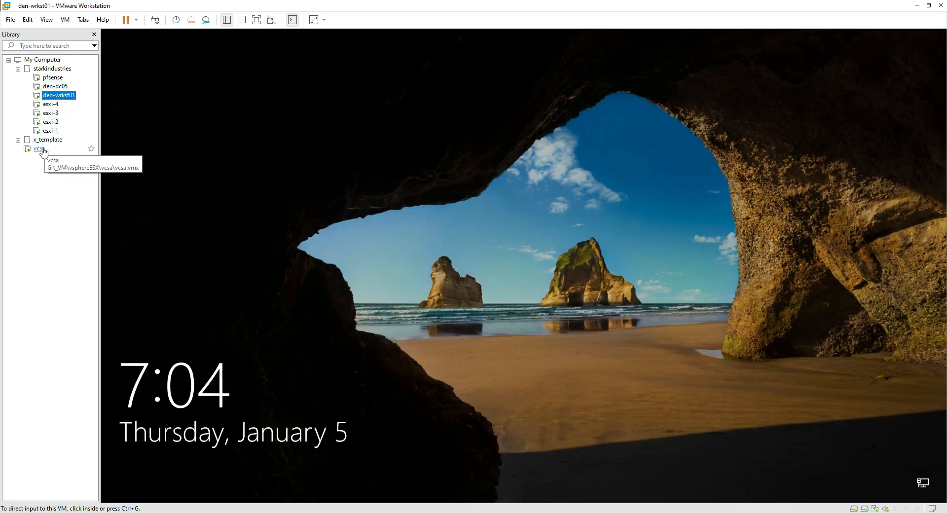
drag(43, 151, 79, 102)
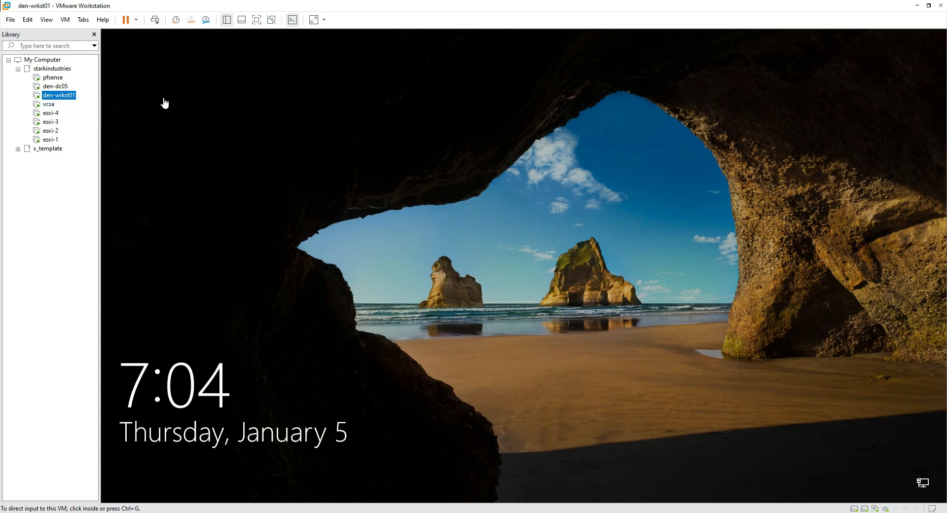
click(153, 20)
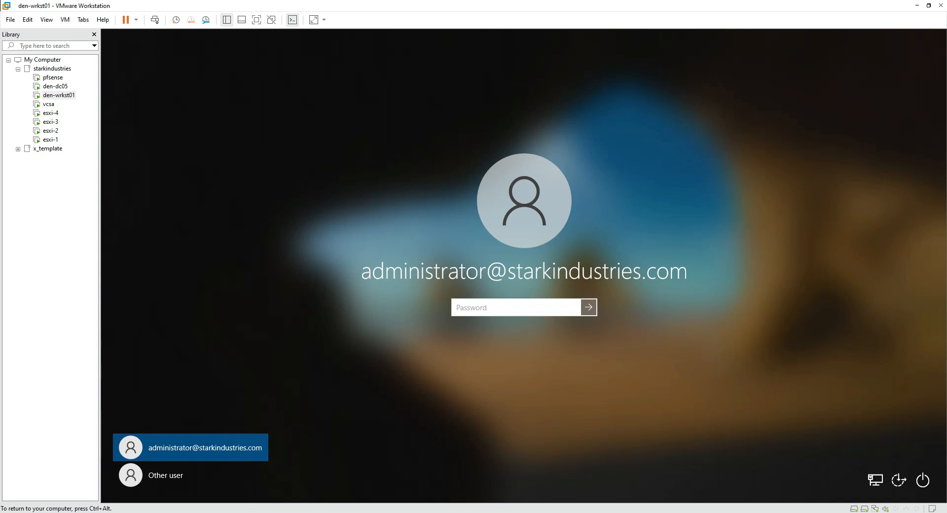
text(Pa$$w0rd!)
key(Return)
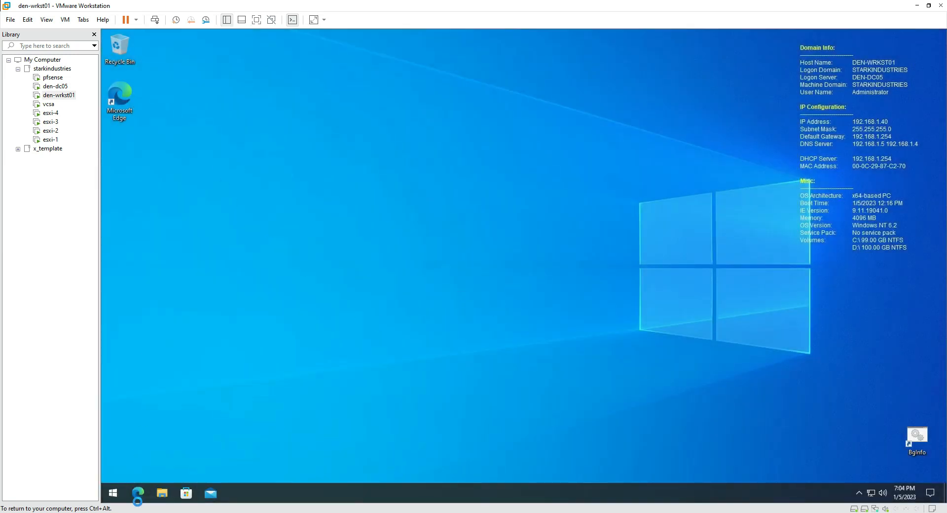
double_click(121, 101)
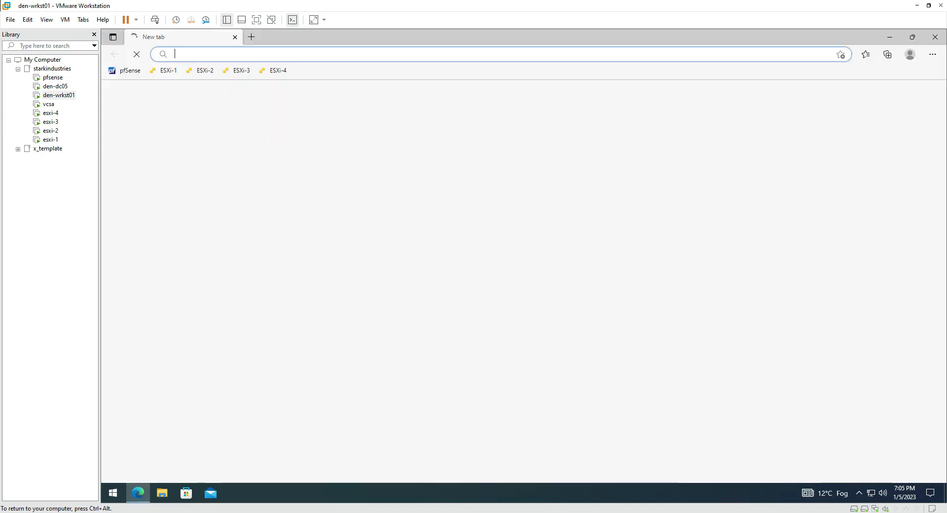
text(http)
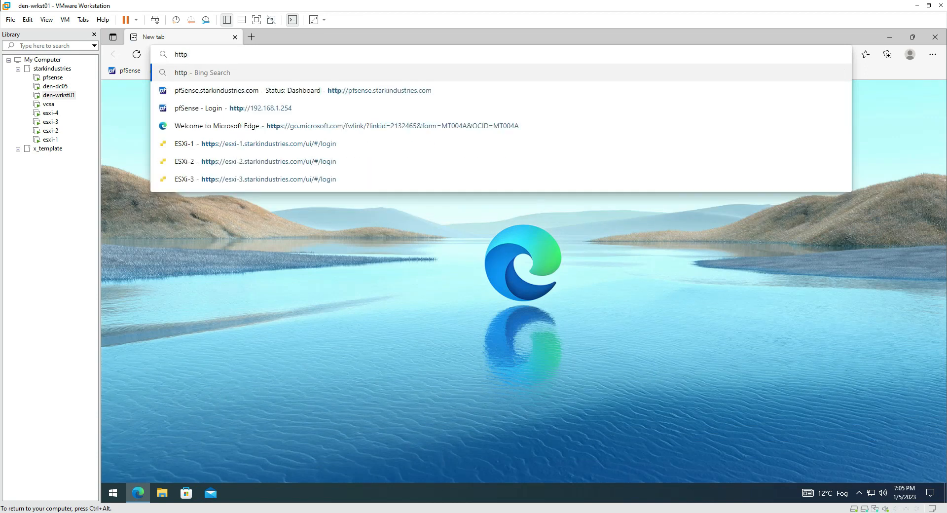
text(s:)
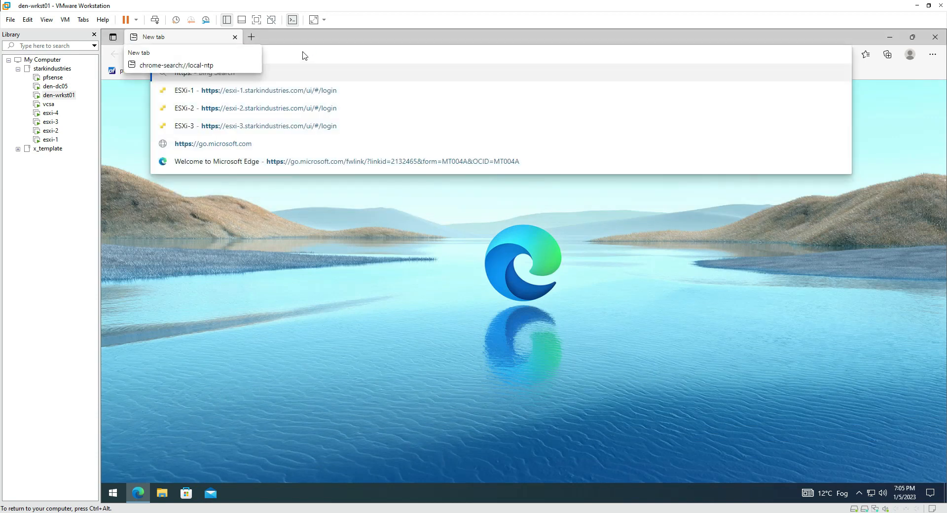
text(vc)
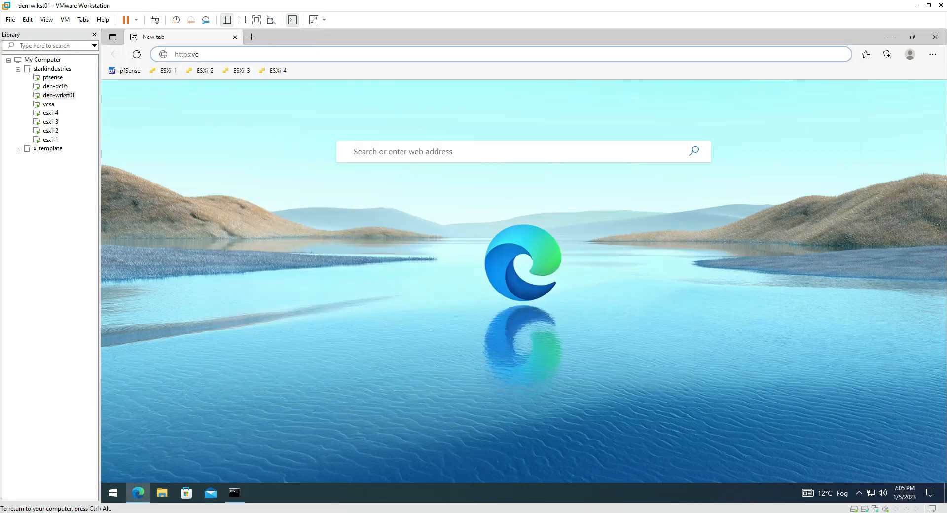
key(BackSpace)
key(BackSpace)
key(BackSpace)
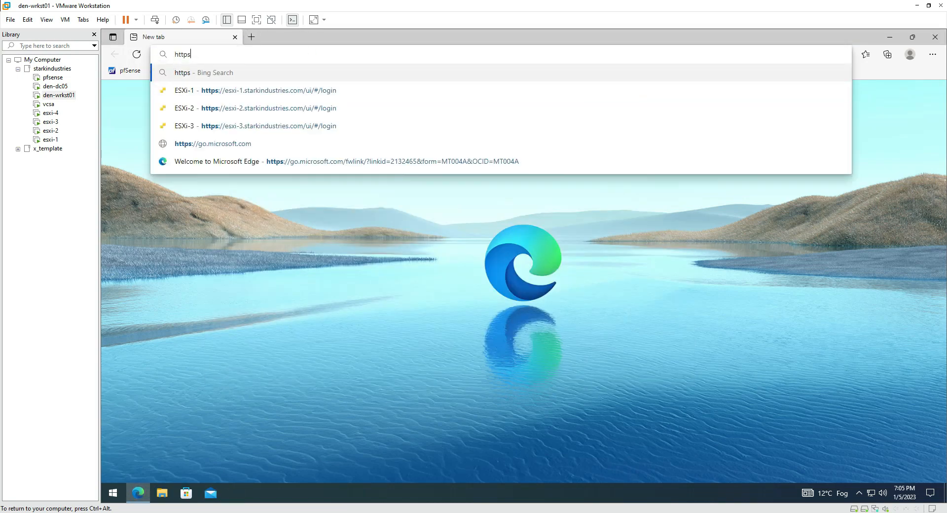
text(://vc)
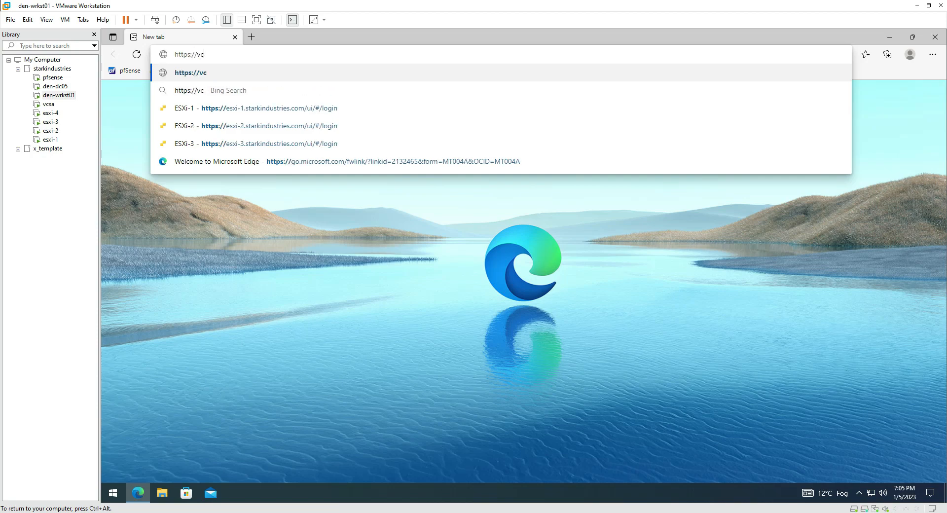
text(sa.starkindustries.com)
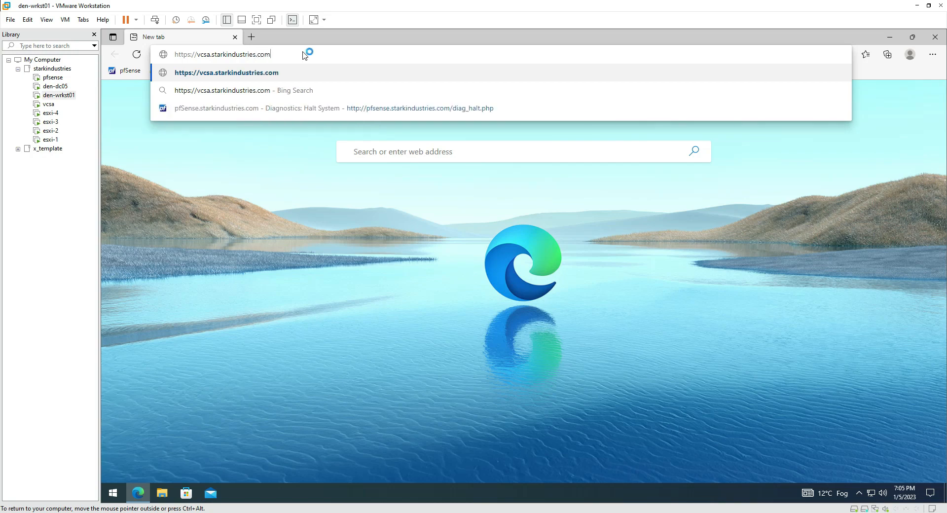
text(:)
click(49, 105)
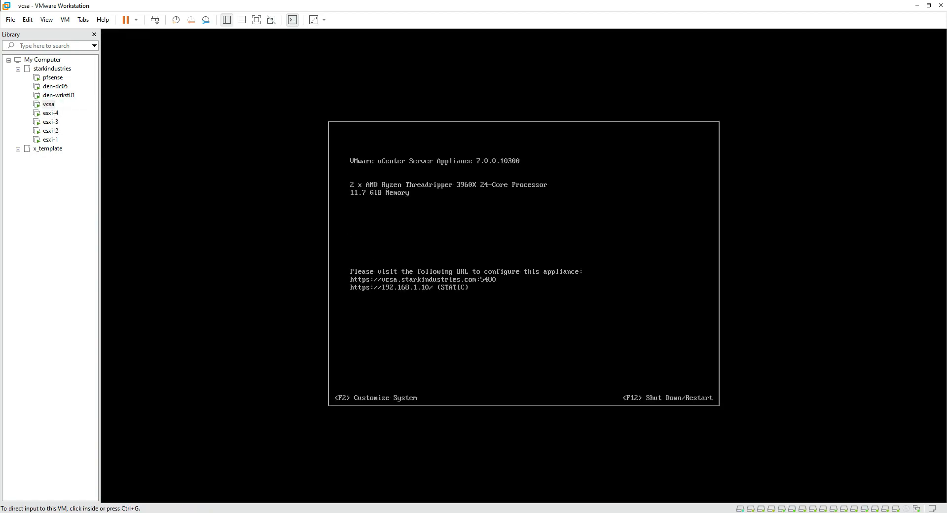
drag(344, 283, 427, 285)
key(Escape)
drag(351, 295, 393, 296)
key(Escape)
Load vcsa.starkindustries.com:5480 in den-wrkst01's Edge, bypassing the certificate warning
click(59, 94)
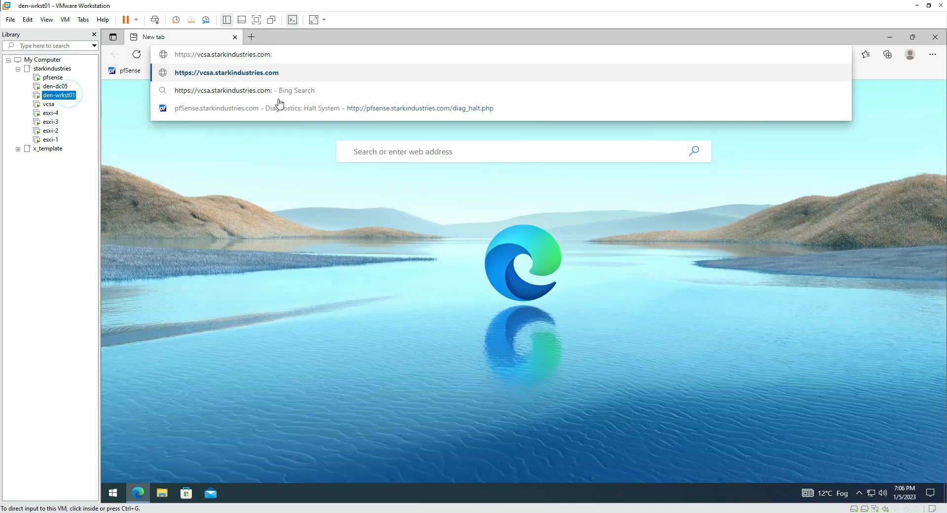
click(302, 55)
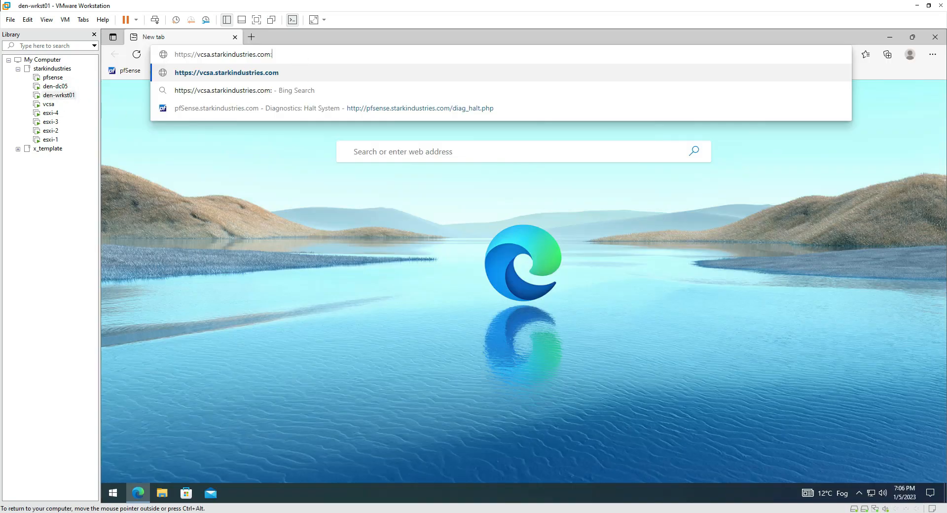
text(5480)
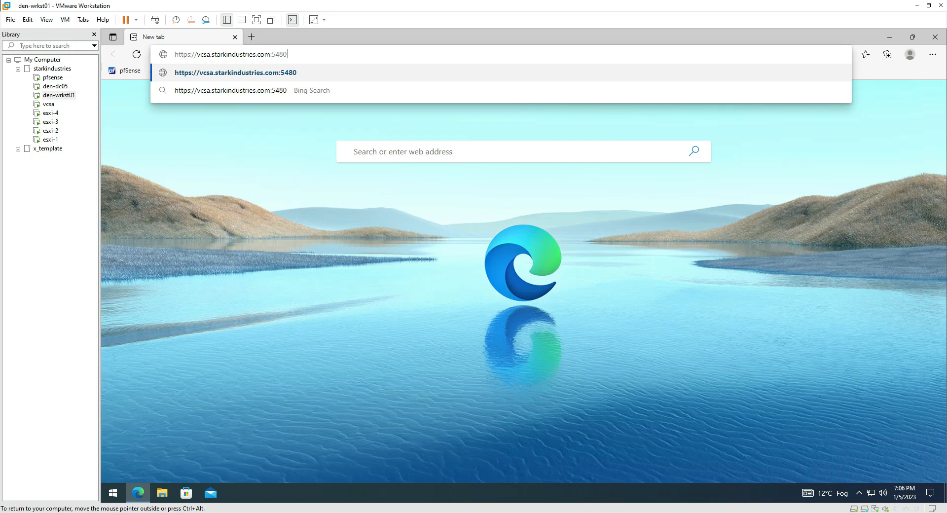
key(Return)
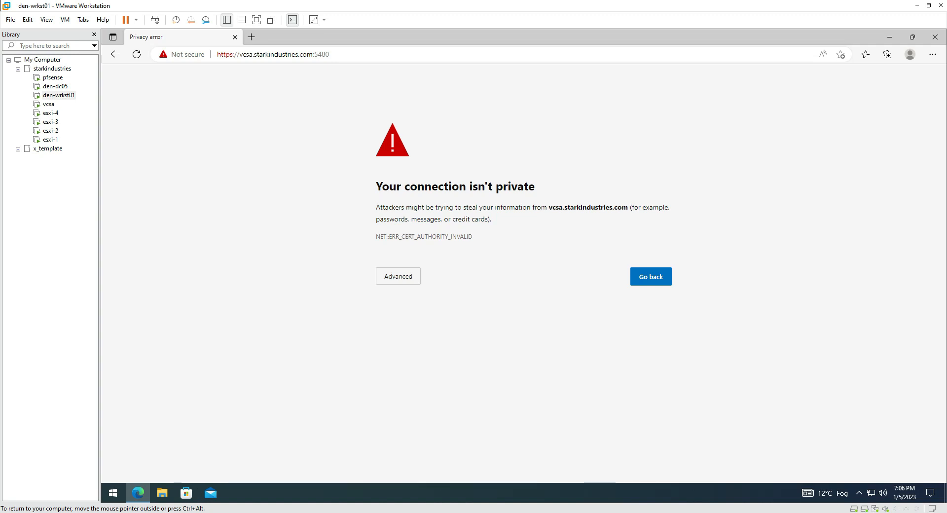
click(400, 277)
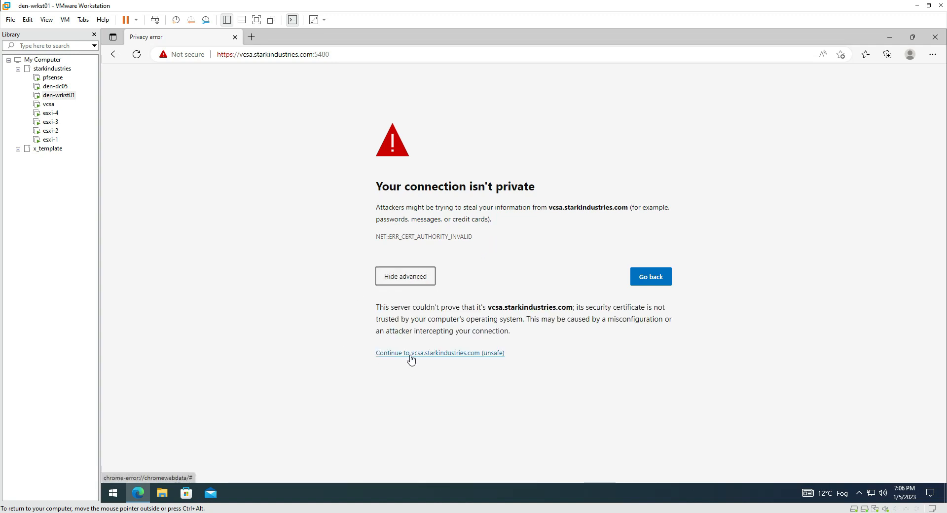
click(410, 356)
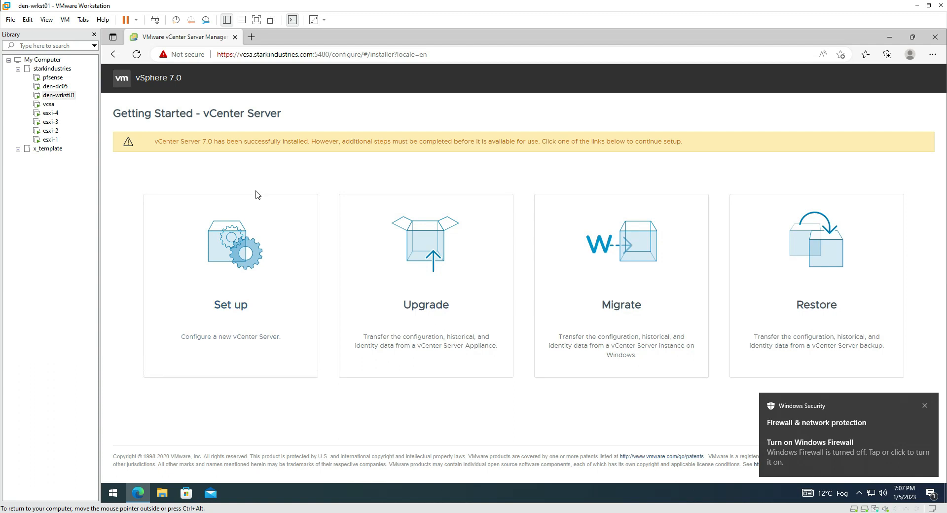
Choose Set up and log in as root with the appliance's root password
click(236, 283)
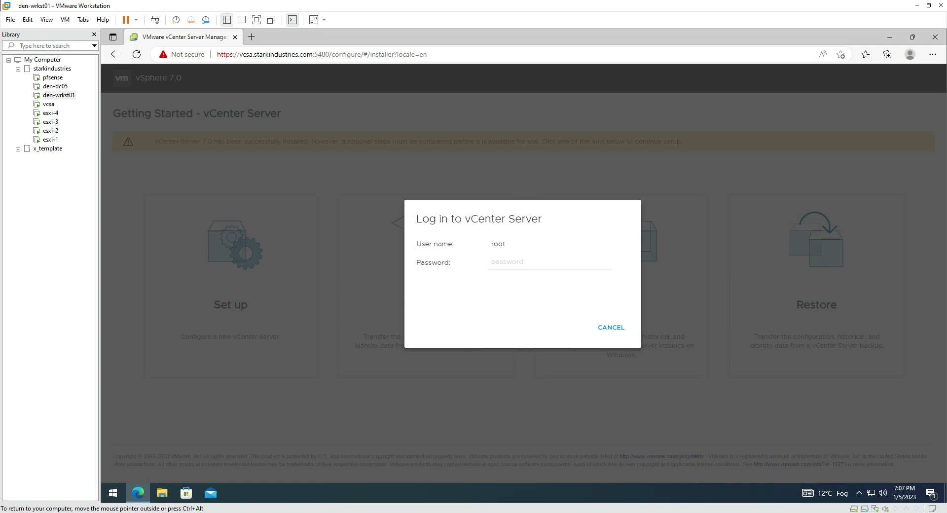
text(•)
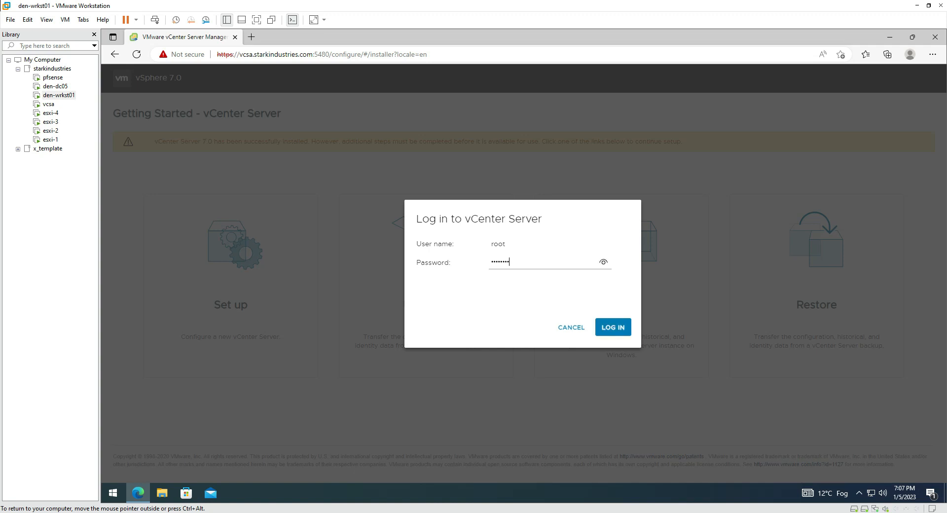
text(•••••••••)
click(613, 327)
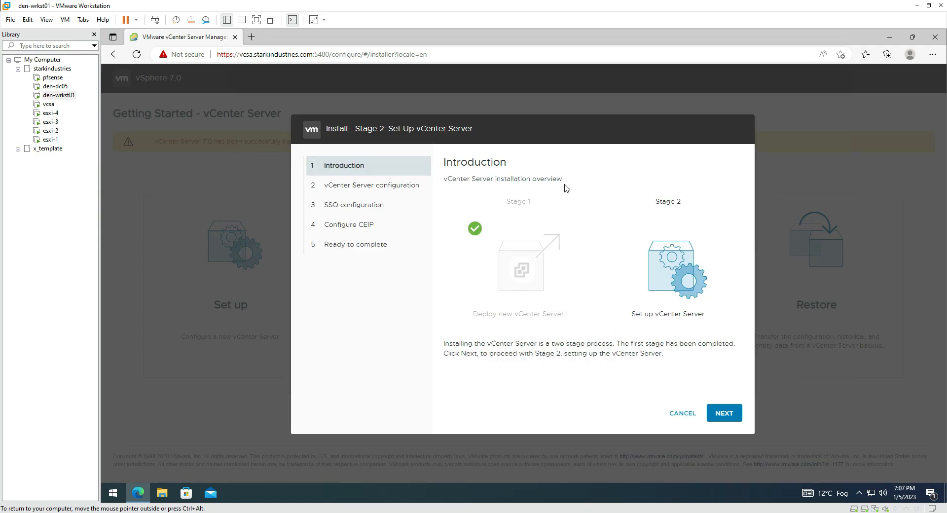
Set SSH access to Enabled on the vCenter Server configuration step and continue
click(724, 413)
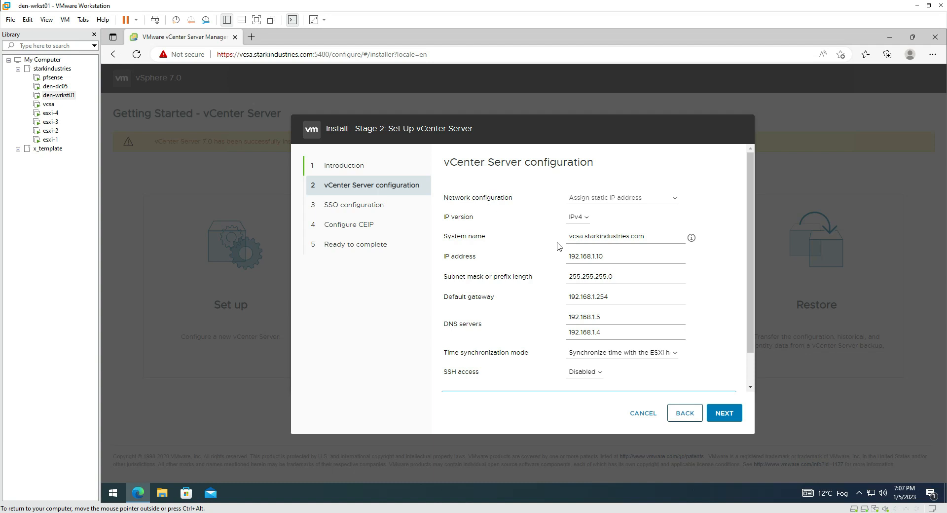
scroll(562, 312, down, 1)
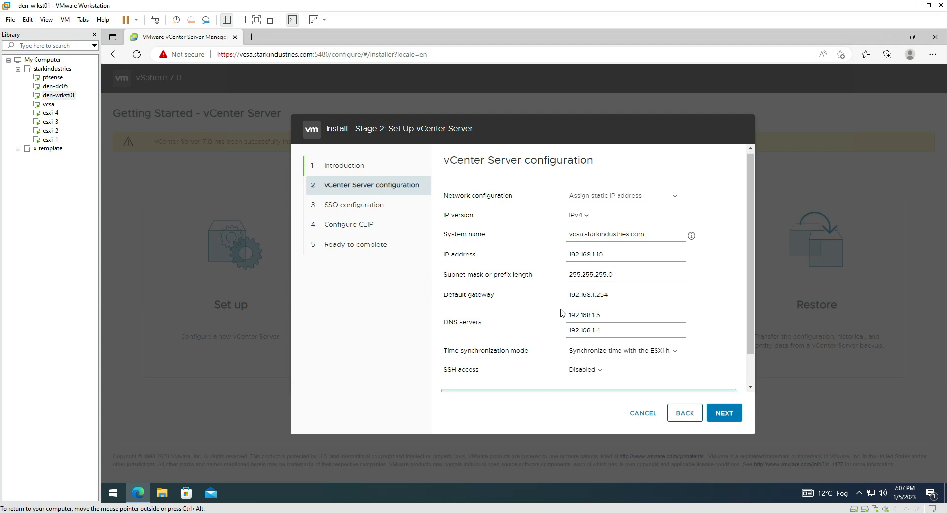
scroll(562, 313, down, 2)
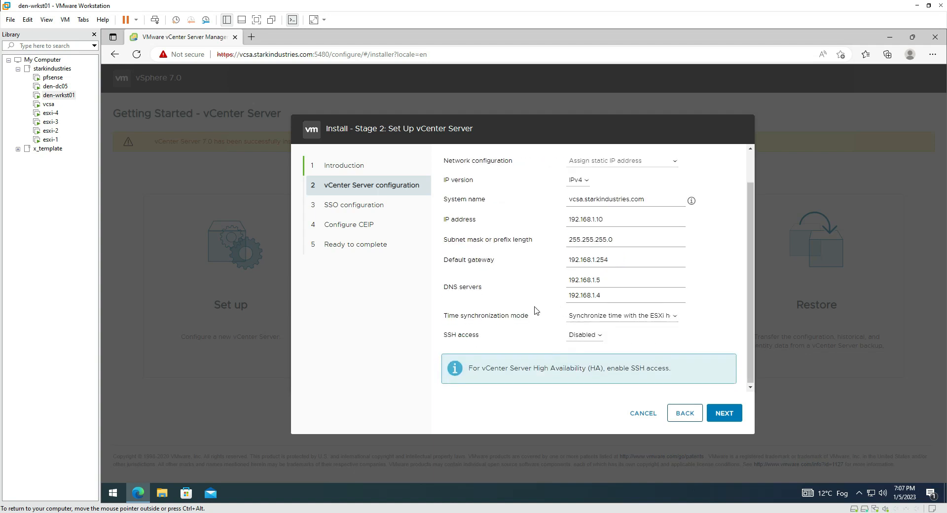
click(601, 338)
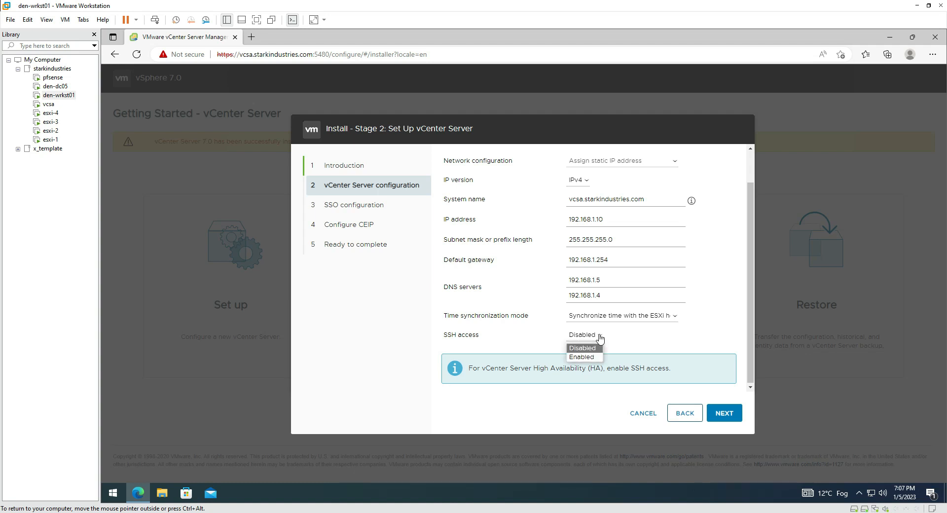
click(591, 359)
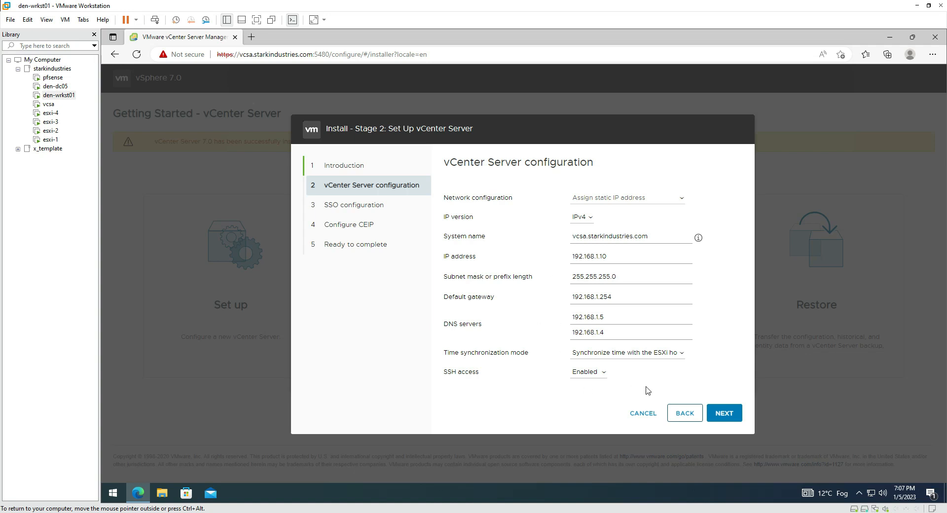
click(732, 418)
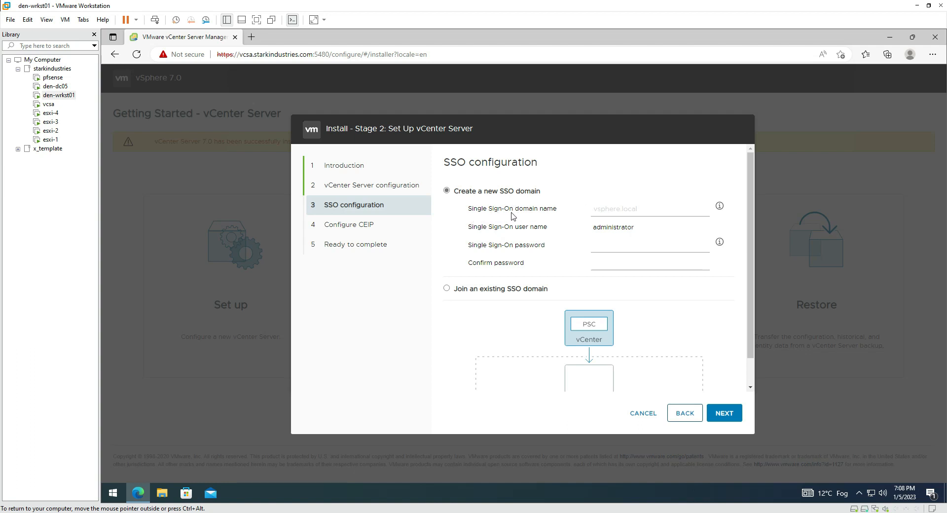
Create the SSO domain vsphere.local with an administrator password and continue
click(644, 206)
text(vsphere.local)
click(624, 244)
text(••)
click(728, 414)
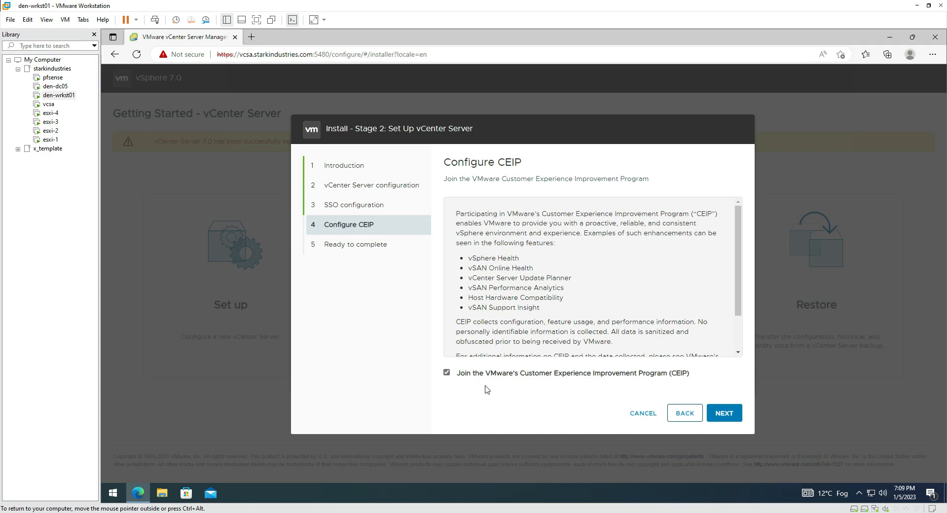
Opt out of the CEIP and review the Ready to complete summary of network and SSO settings
click(447, 374)
click(723, 412)
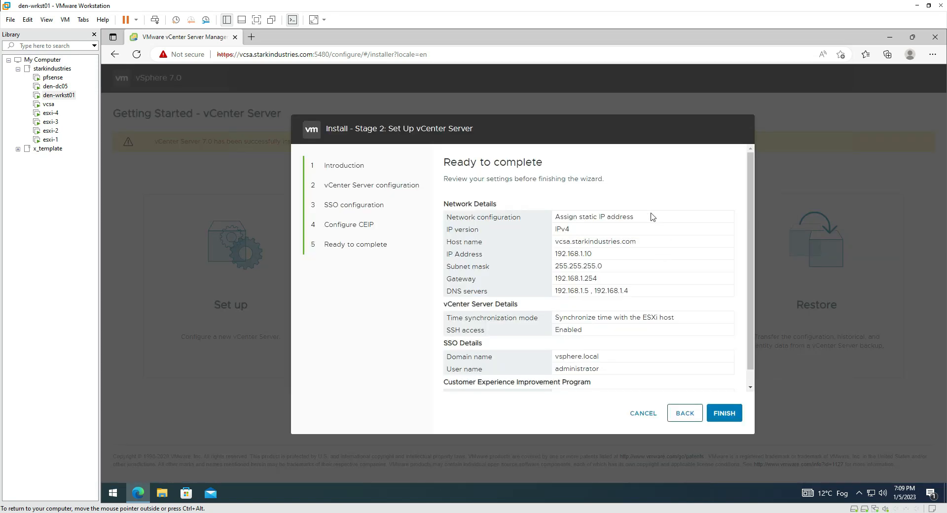
scroll(750, 293, down, 1)
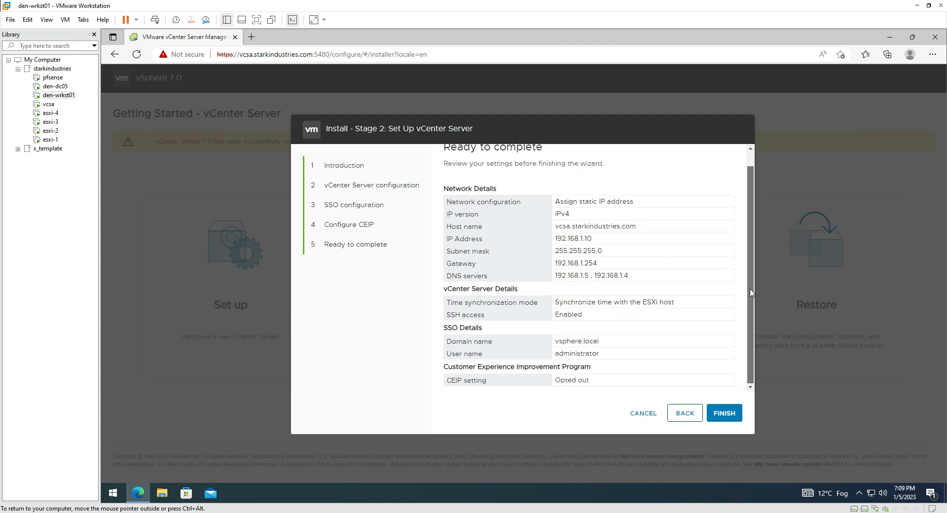
mouse_move(750, 289)
mouse_down()
mouse_move(746, 196)
mouse_move(745, 306)
mouse_up()
scroll(747, 249, up, 1)
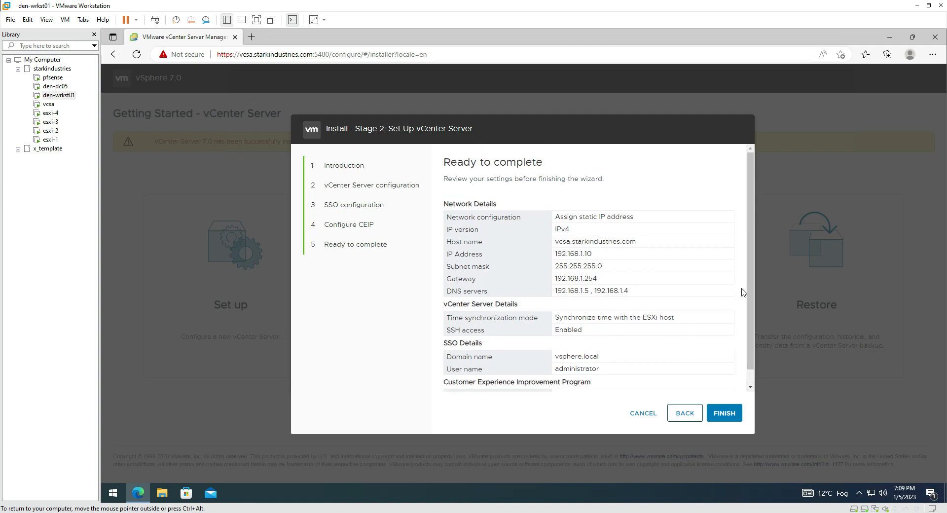
scroll(751, 309, down, 1)
scroll(751, 309, down, 1)
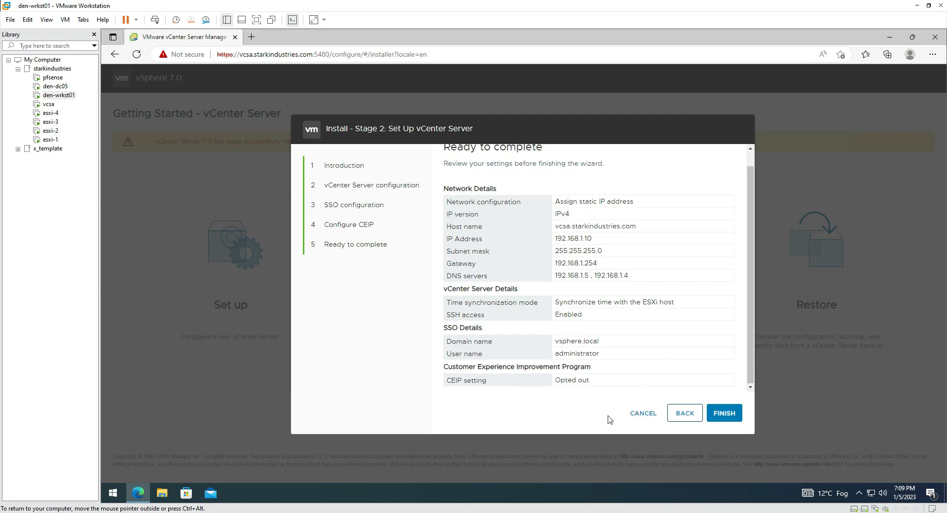
Finish the wizard and confirm the warning to start the Stage 2 configuration
click(735, 416)
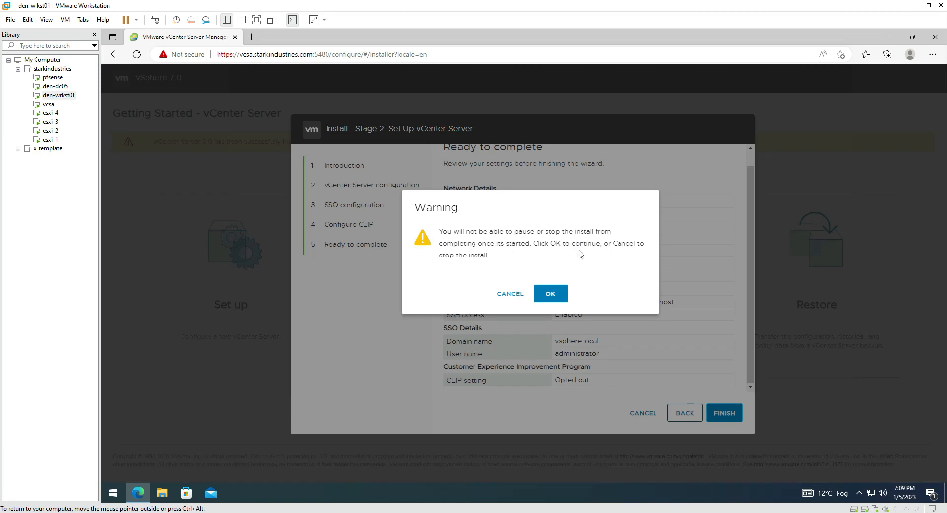
click(552, 295)
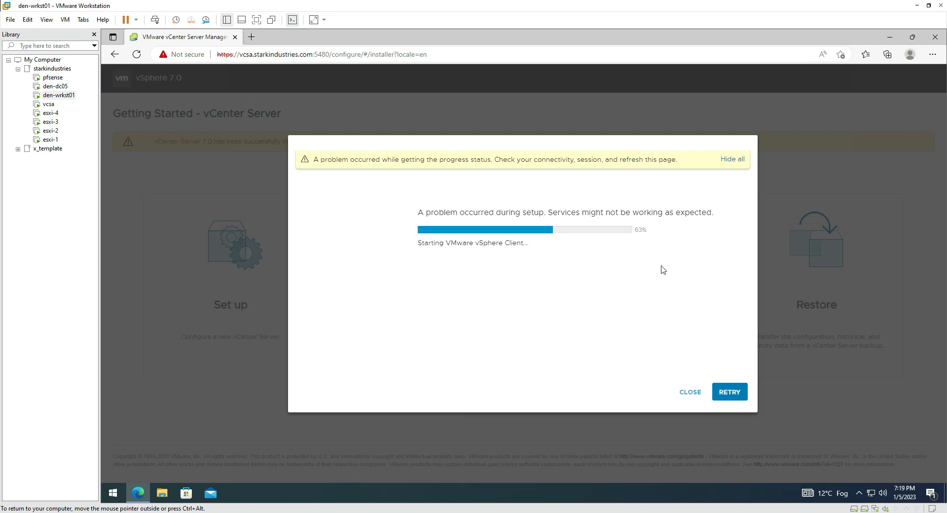
Retry the progress check, reload the page, and bypass the vcsa.starkindustries.com certificate warning
click(725, 397)
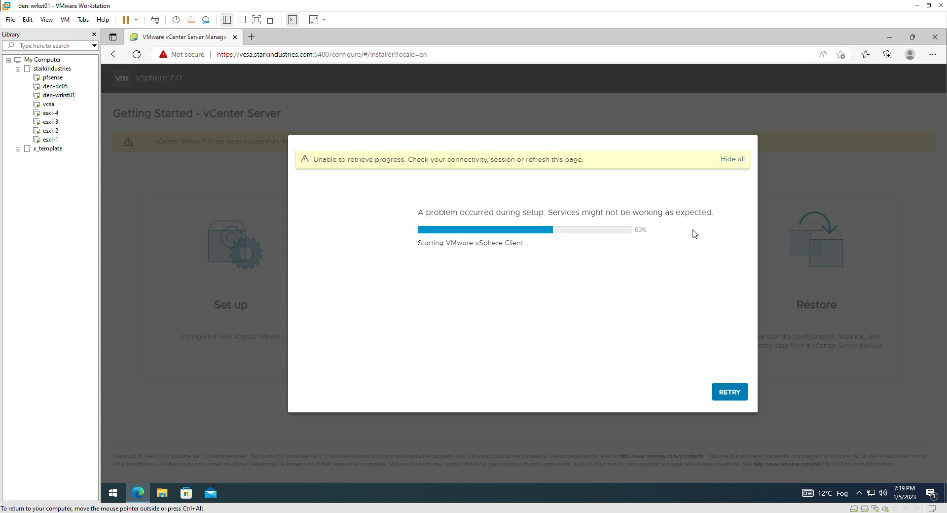
click(734, 394)
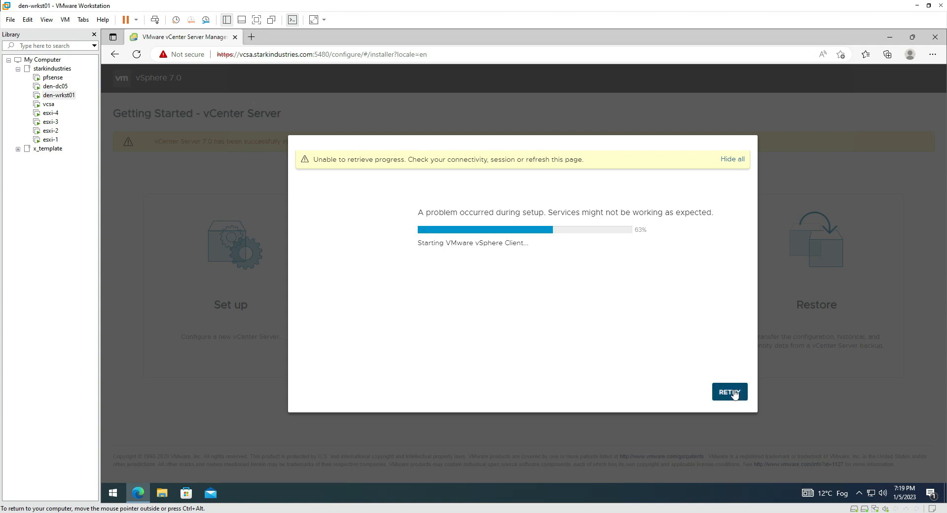
key(F5)
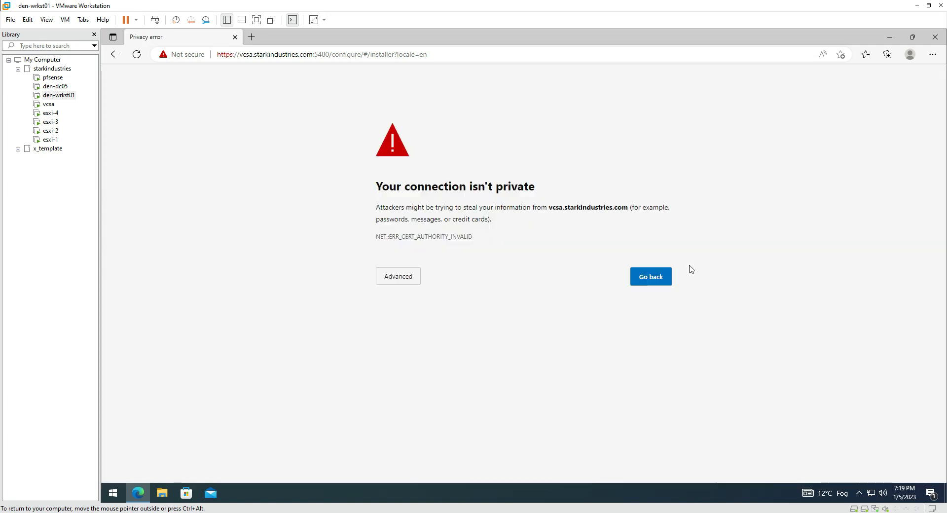
click(394, 276)
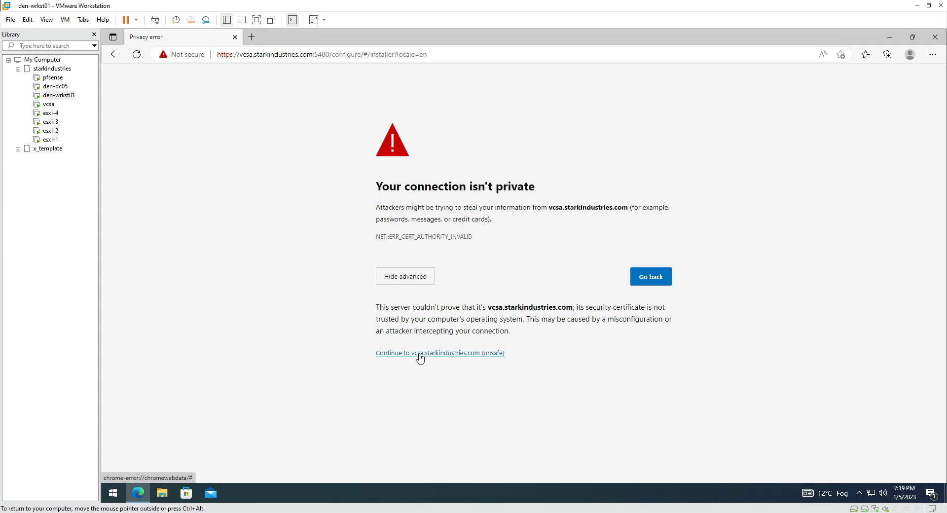
click(418, 353)
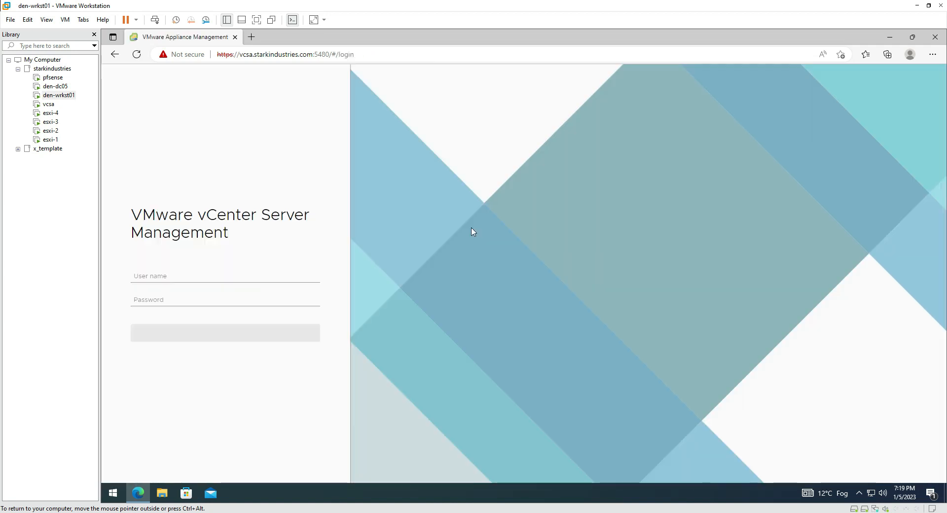
Enter root as the login user name and open a blank browser tab beside it
click(212, 276)
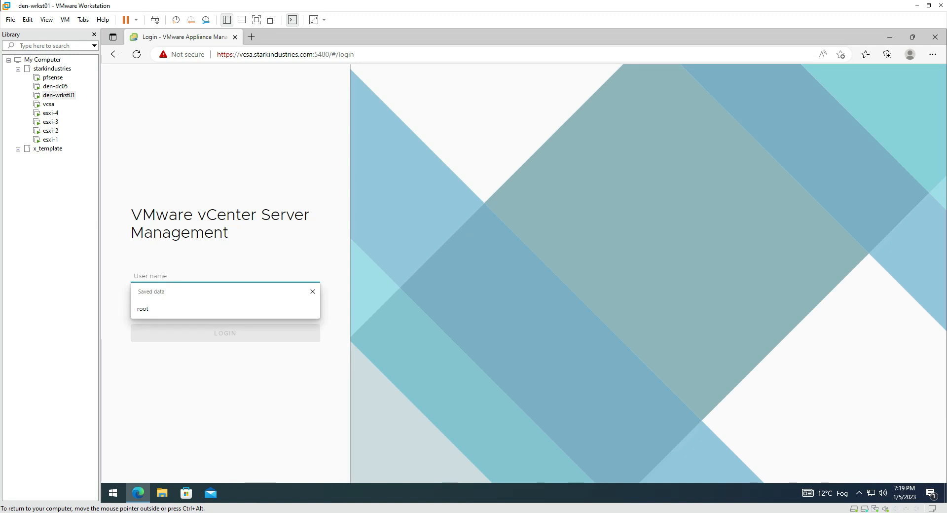
text(root)
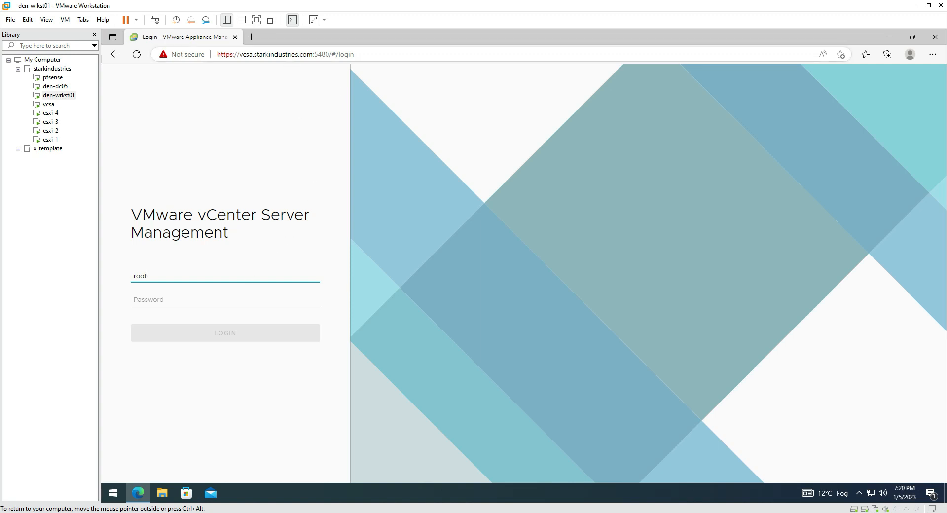
click(252, 37)
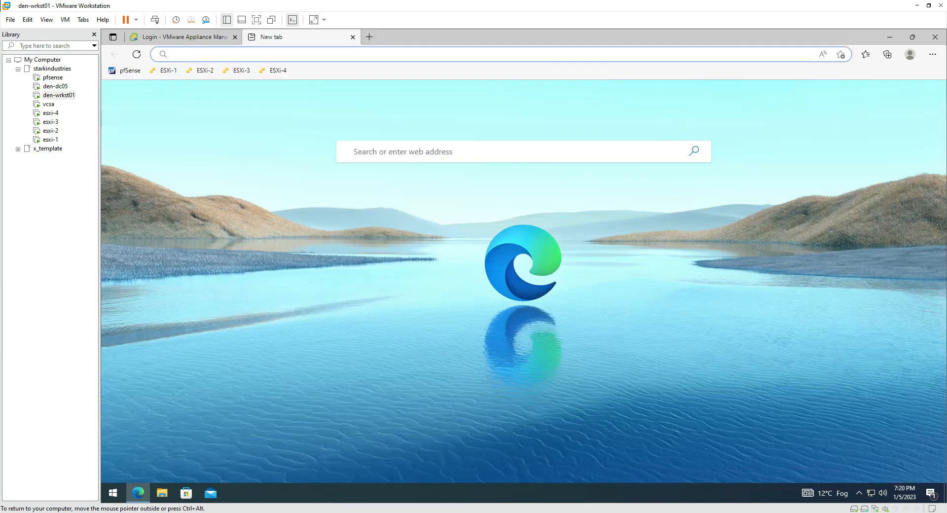
text(https)
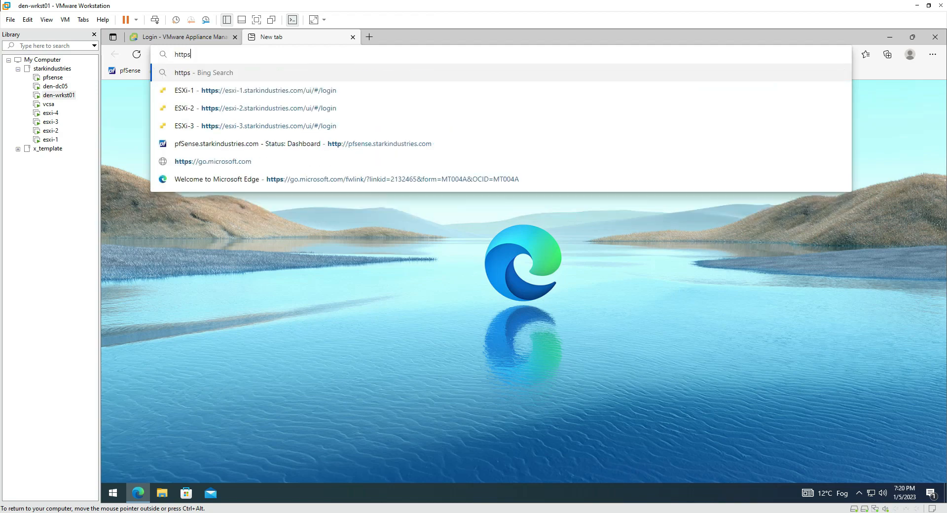
text(://vcsa)
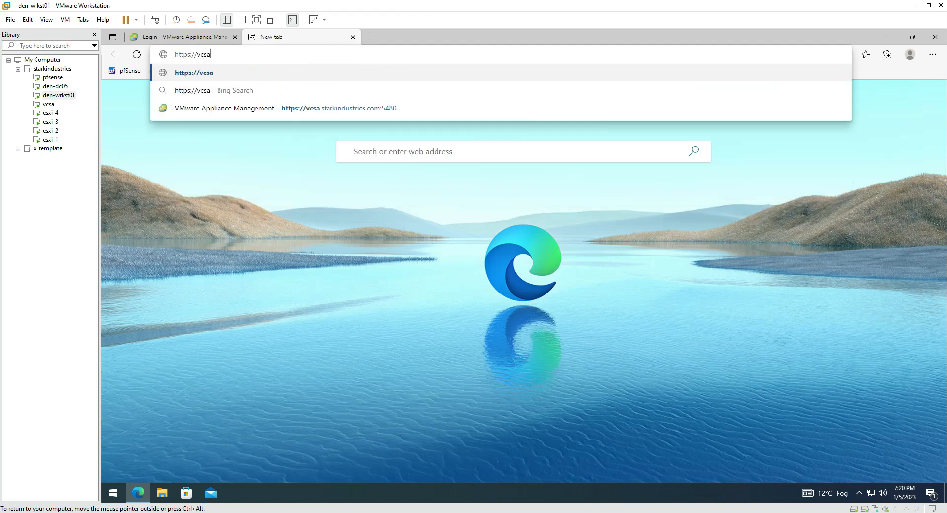
text(.starkindustries.com)
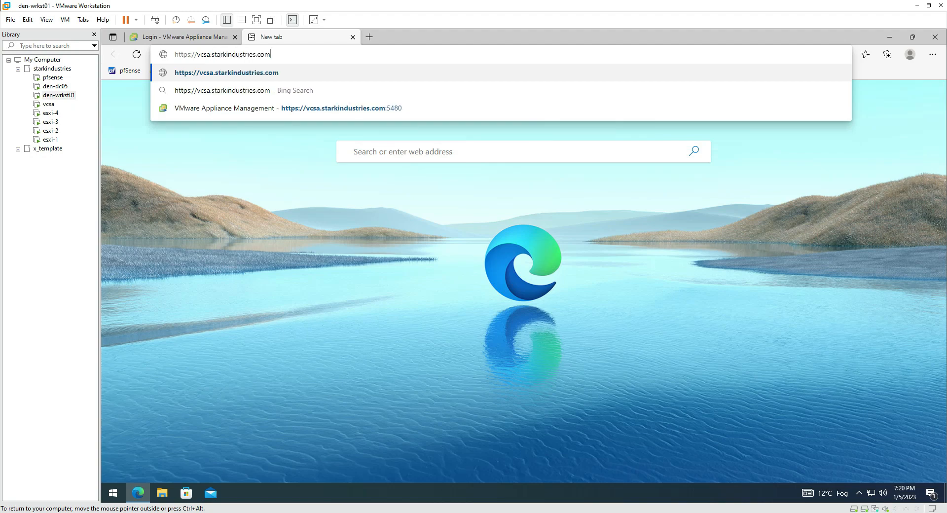
key(Return)
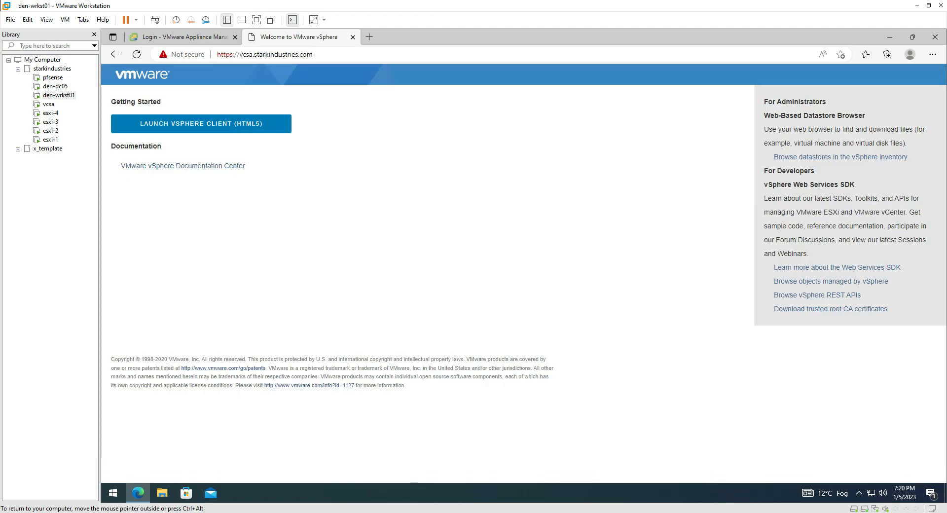
click(180, 37)
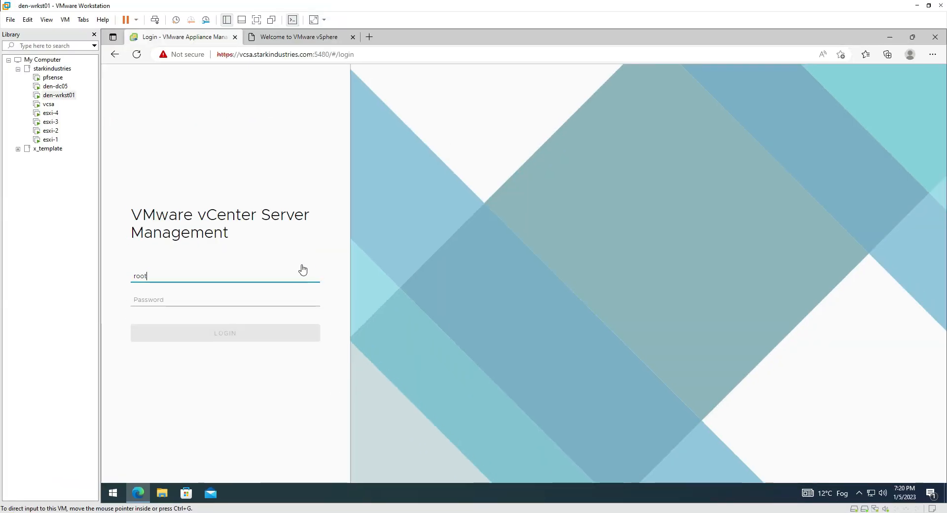
key(ctrl+2)
mouse_move(137, 182)
mouse_down()
mouse_move(121, 212)
mouse_move(145, 253)
mouse_move(306, 245)
mouse_move(303, 182)
mouse_move(151, 182)
mouse_up()
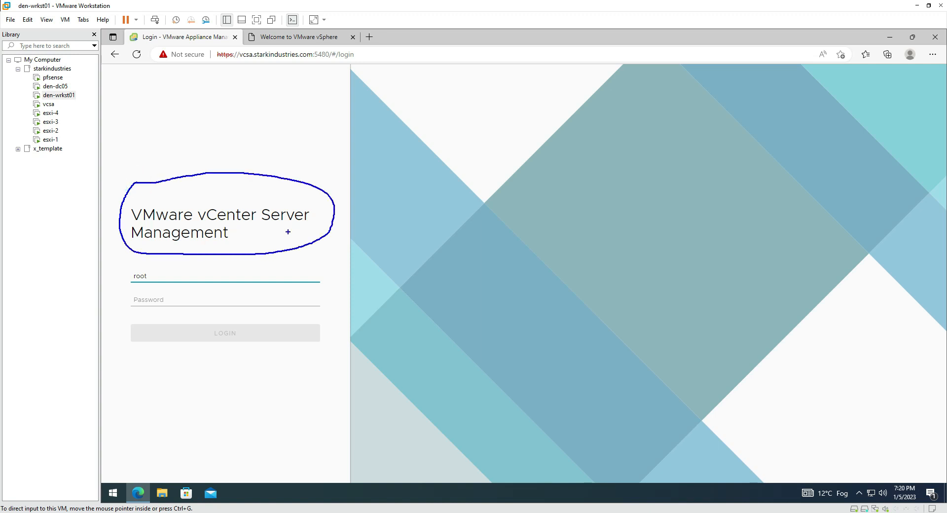
key(Escape)
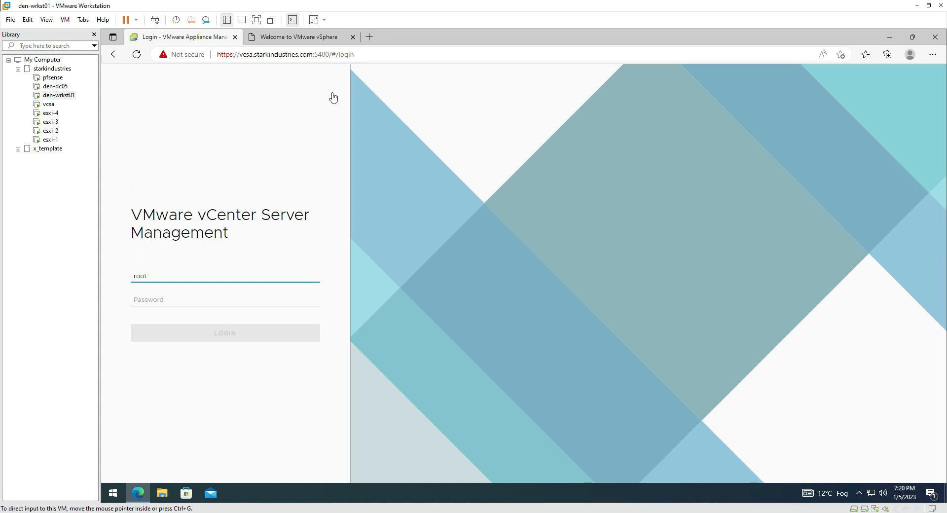
click(297, 39)
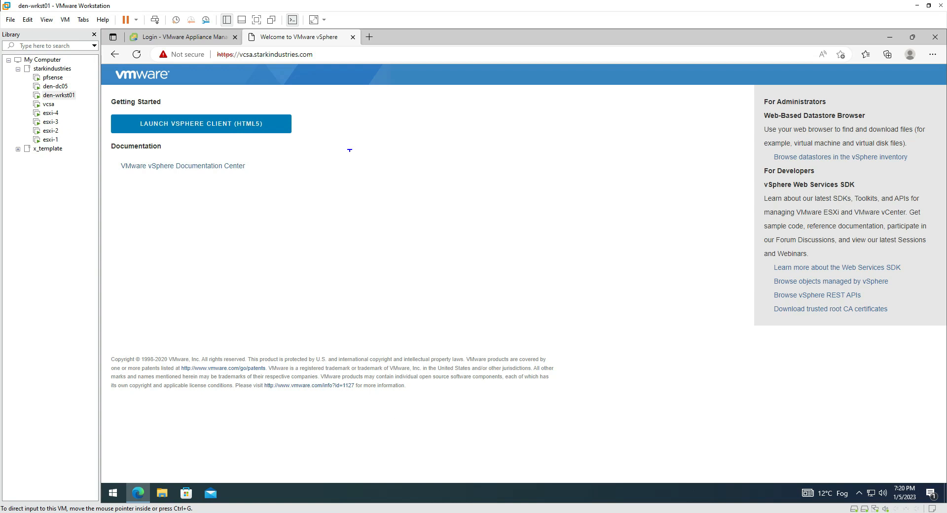
drag(216, 61, 316, 60)
key(Escape)
click(193, 41)
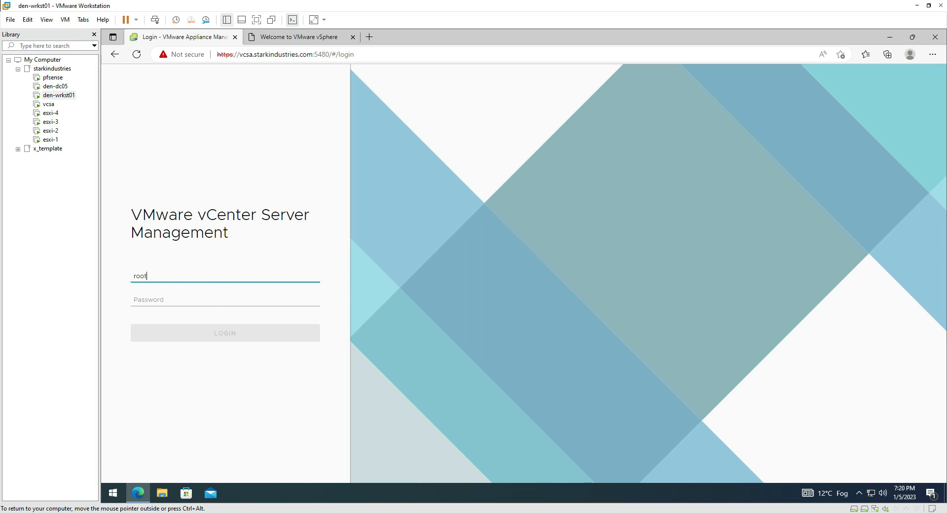
Enter the root account password and log in to the appliance management Summary
key(Tab)
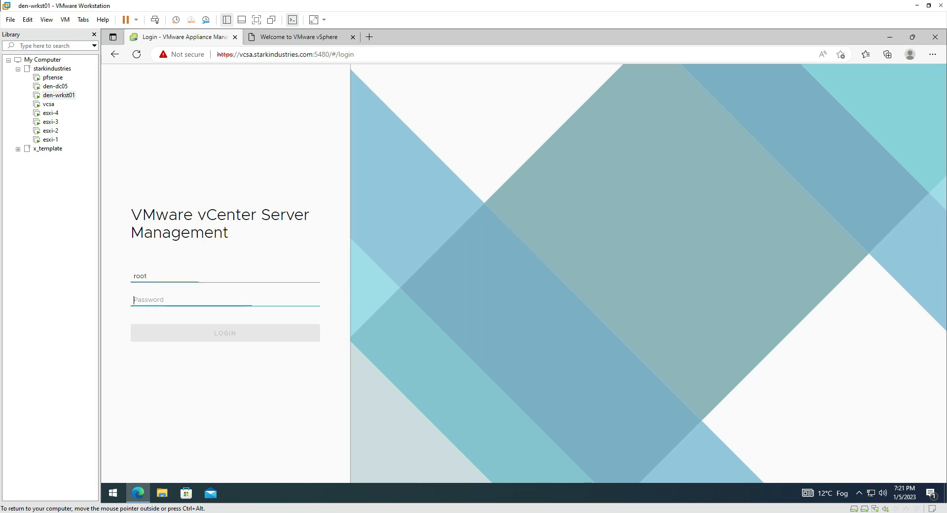
text(•)
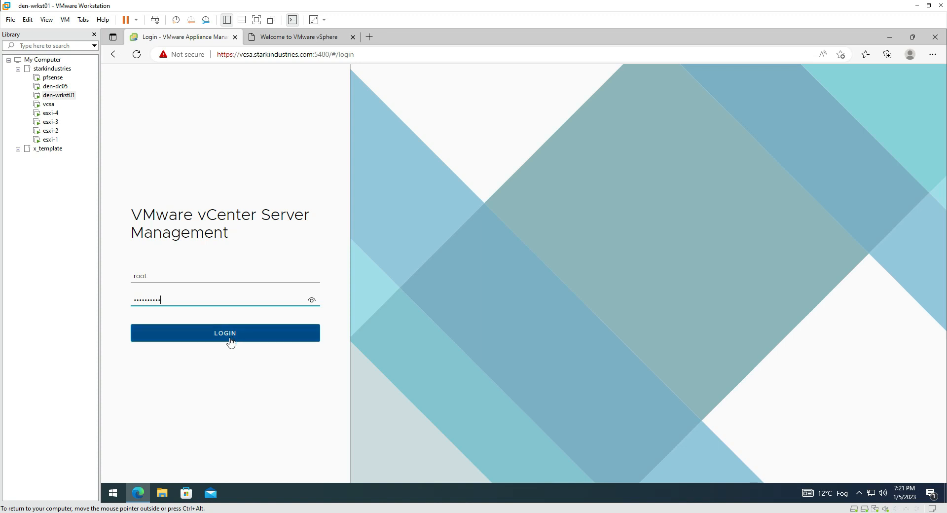
click(206, 340)
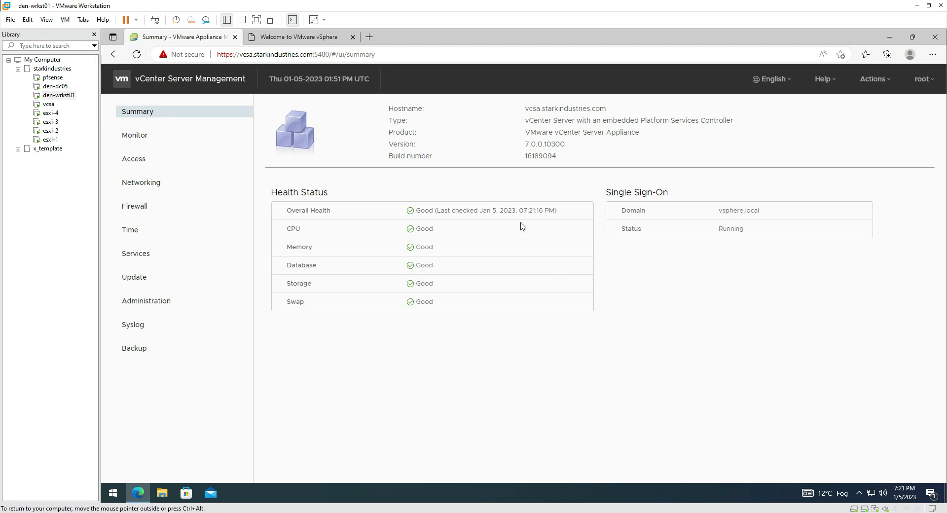
Browse the Monitor, Access, Networking and Firewall pages, ending on Time (Etc/UTC, Host sync)
click(185, 136)
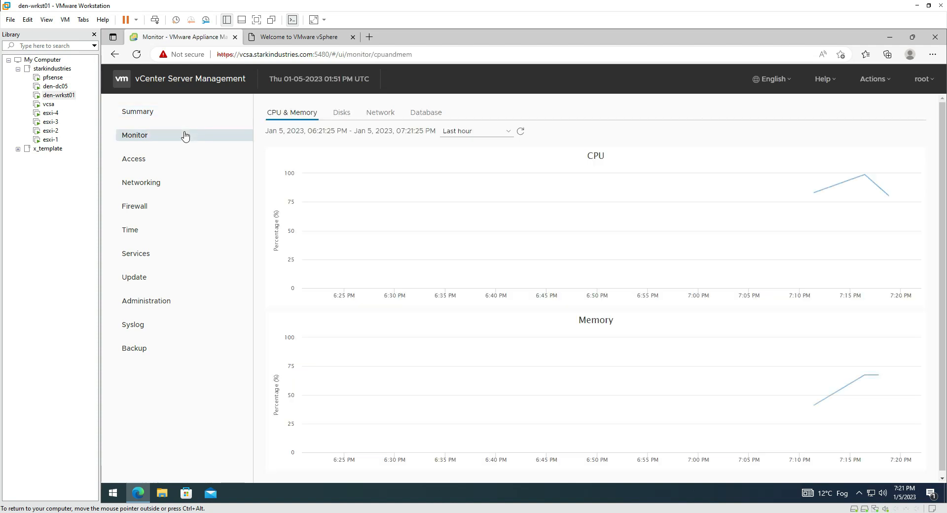
click(172, 162)
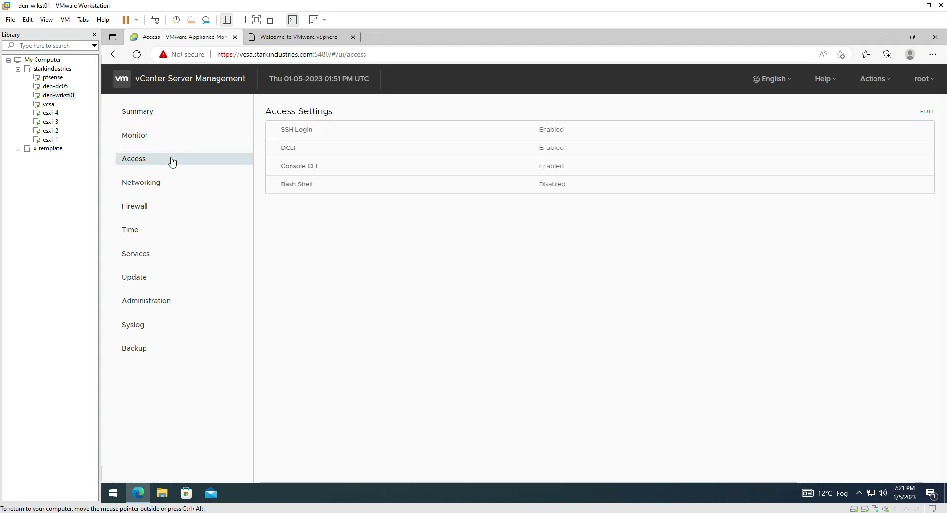
click(164, 186)
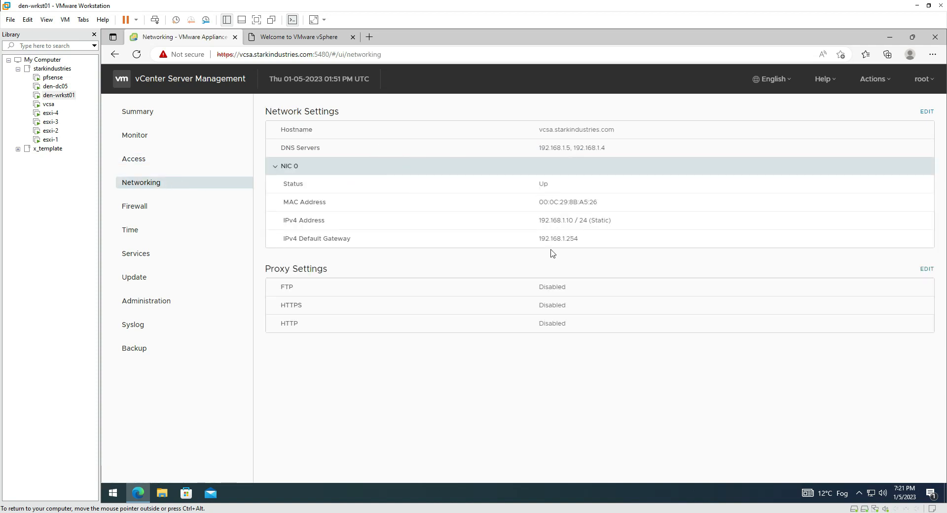
click(178, 208)
click(166, 232)
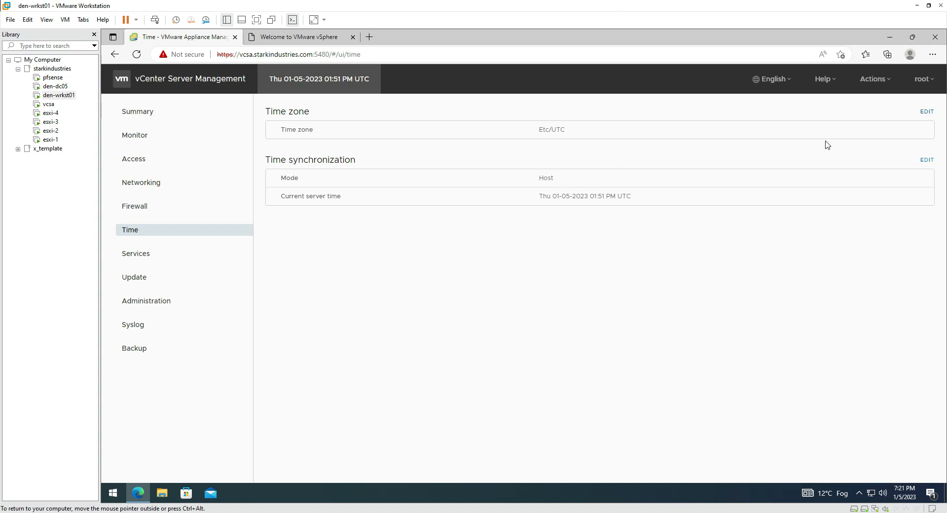
Change the appliance time zone from Etc/UTC to Asia/Calcutta and save it
click(926, 110)
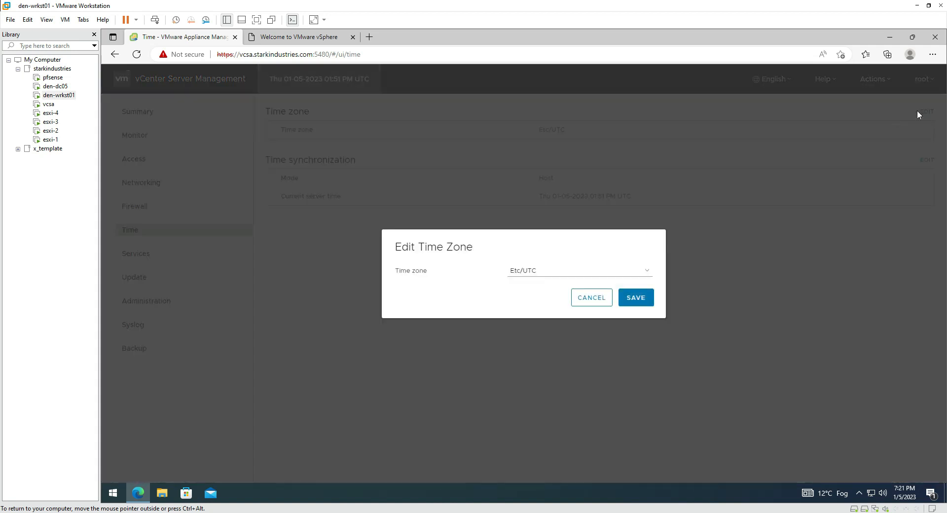
click(600, 272)
scroll(611, 444, down, 1)
scroll(611, 447, down, 10)
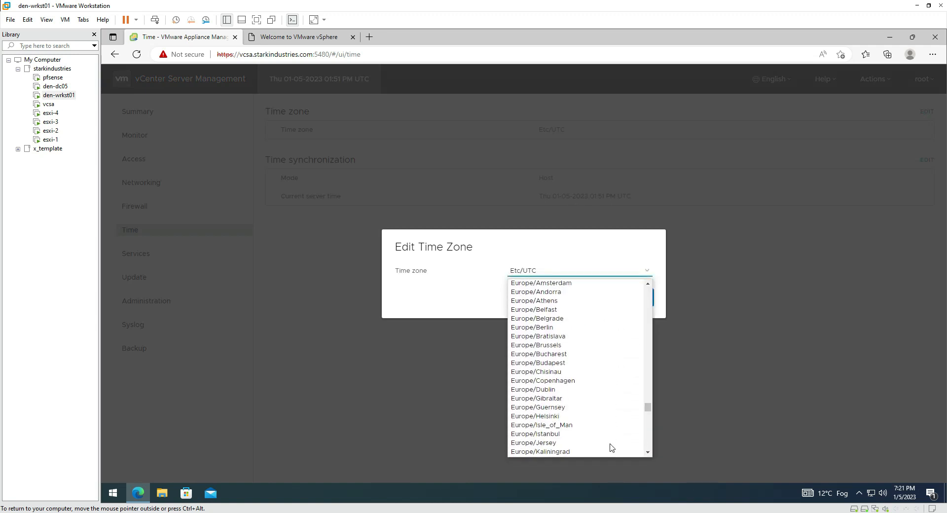
scroll(611, 446, down, 5)
drag(648, 419, 648, 379)
scroll(604, 380, up, 3)
scroll(606, 379, up, 4)
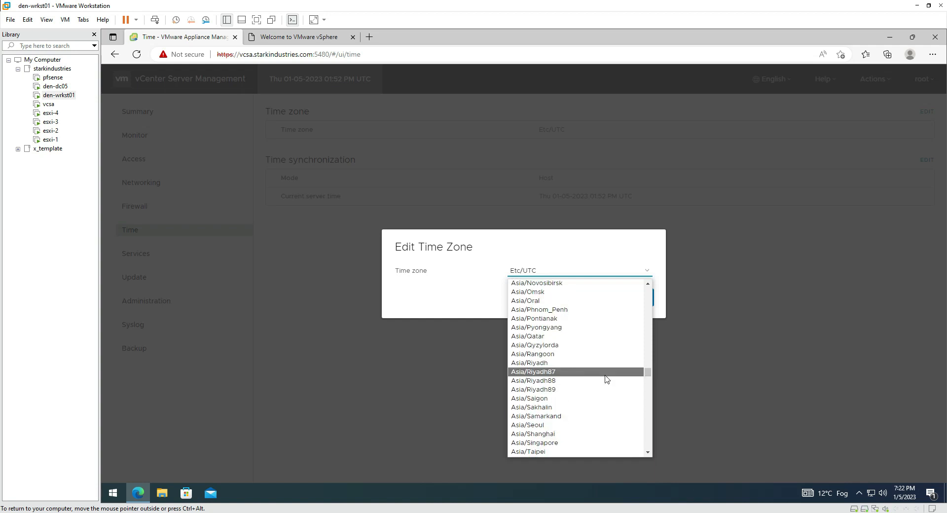
scroll(606, 379, up, 2)
scroll(606, 378, up, 1)
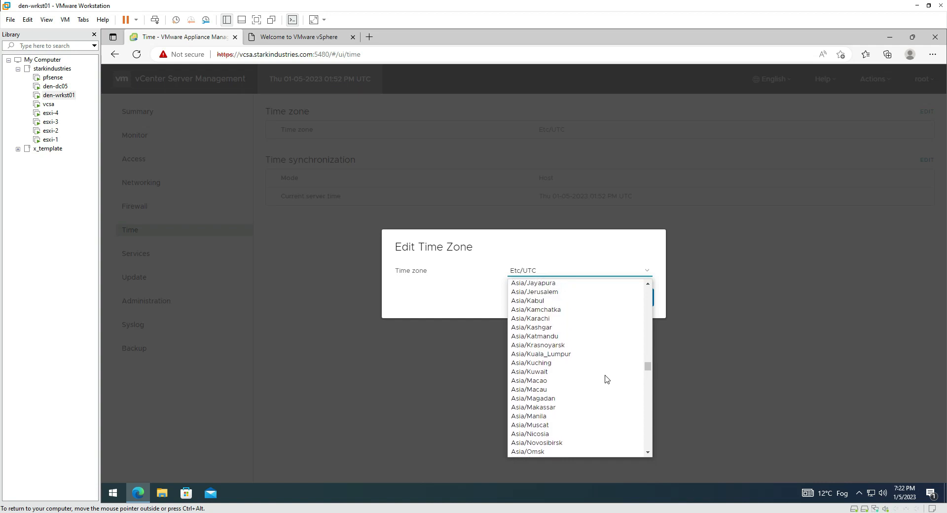
scroll(606, 379, up, 3)
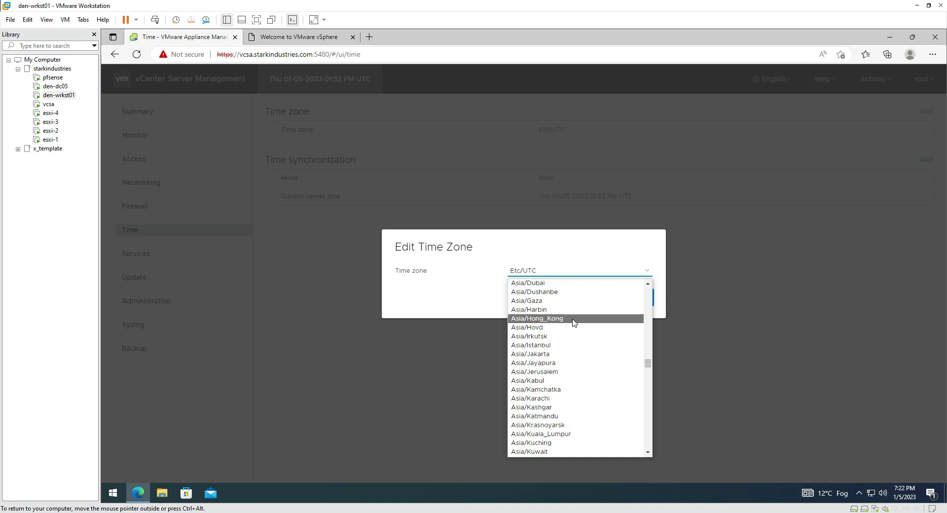
scroll(575, 345, up, 1)
scroll(590, 353, up, 3)
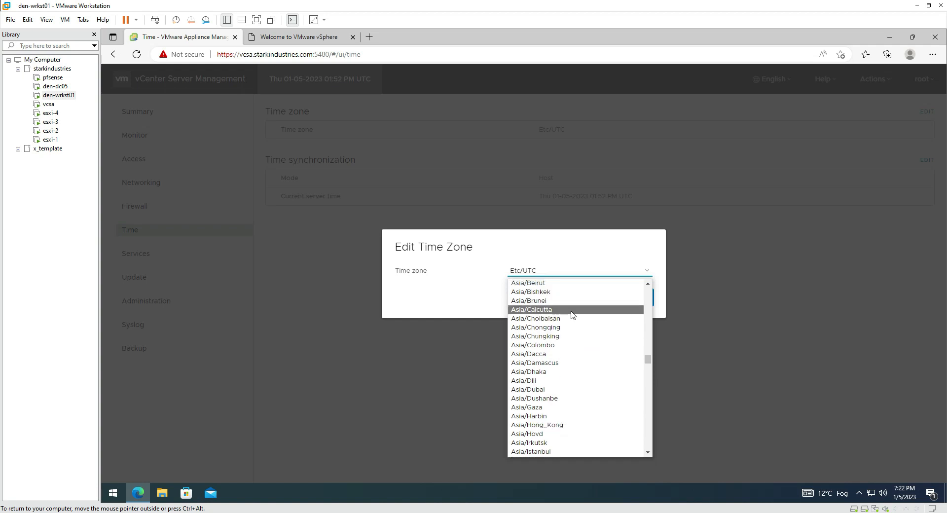
click(561, 307)
click(636, 298)
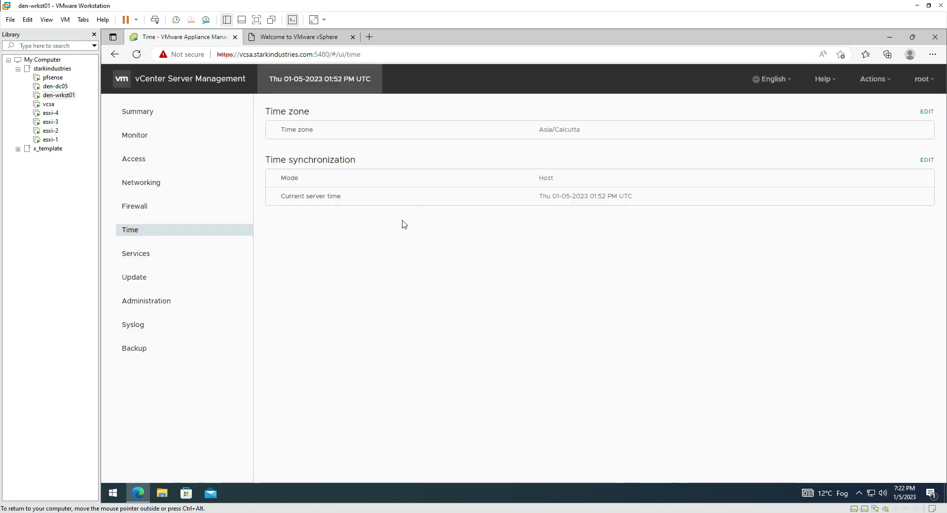
Show the appliance Services list sorted by Startup Type and scroll through it
click(175, 256)
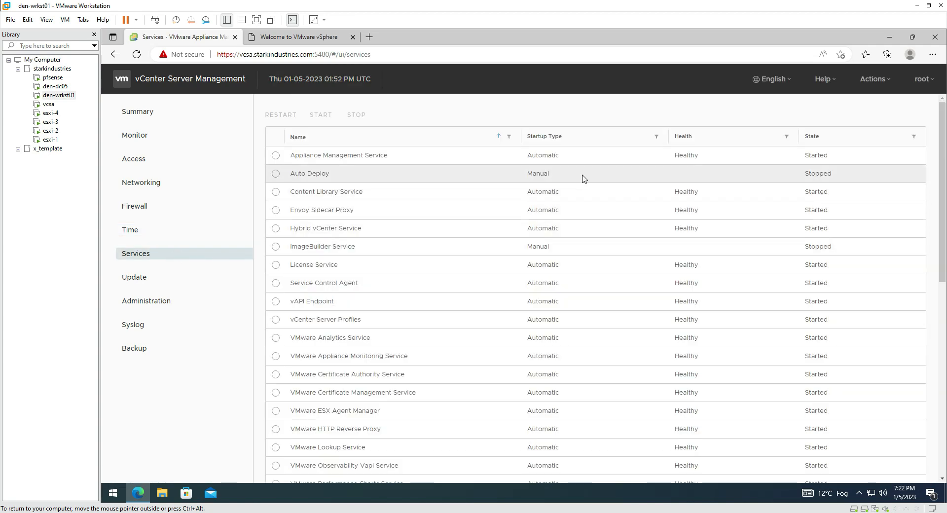
click(580, 140)
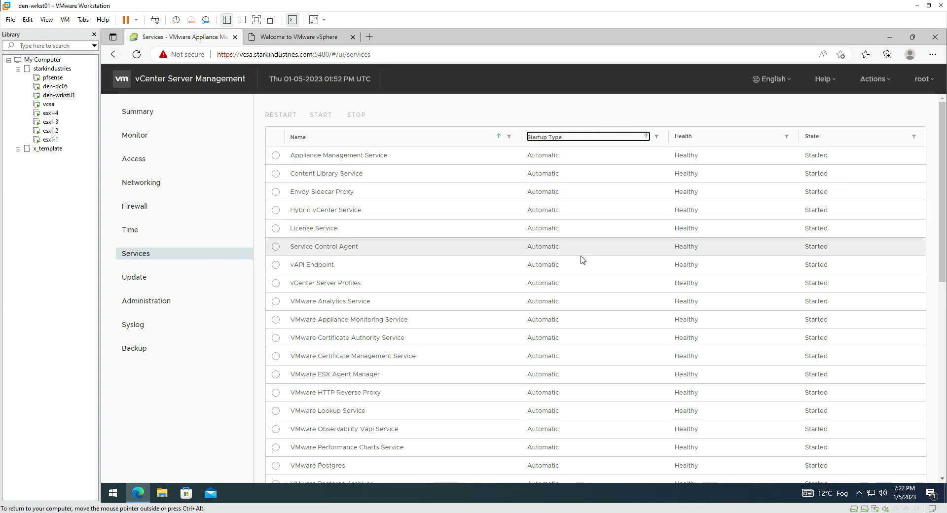
scroll(581, 257, down, 7)
scroll(586, 327, down, 2)
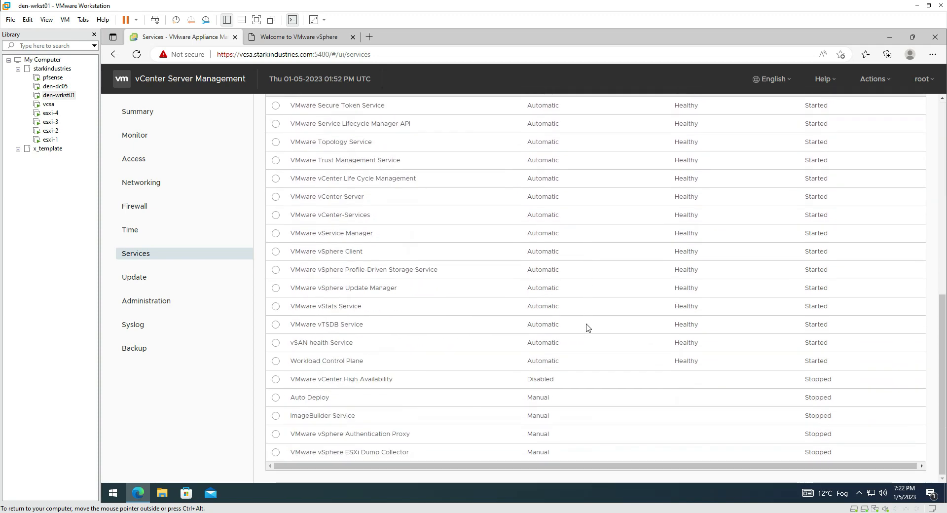
scroll(602, 414, up, 5)
scroll(602, 413, up, 3)
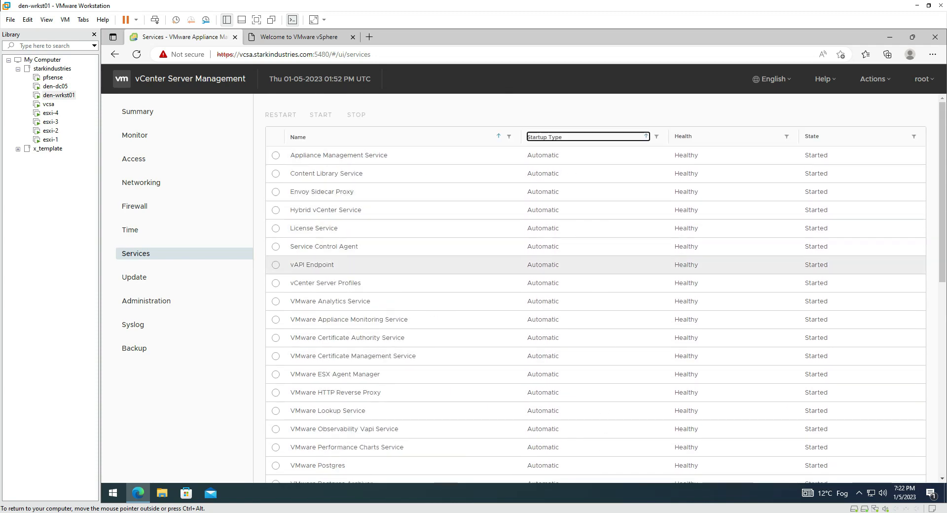
Browse the Update, Administration, Syslog and Backup pages, then return to the Summary
click(169, 279)
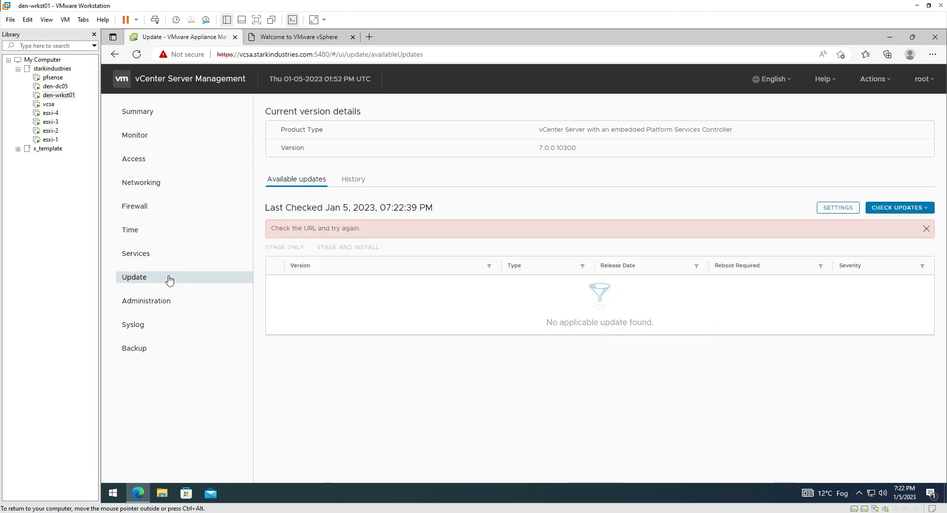
click(164, 306)
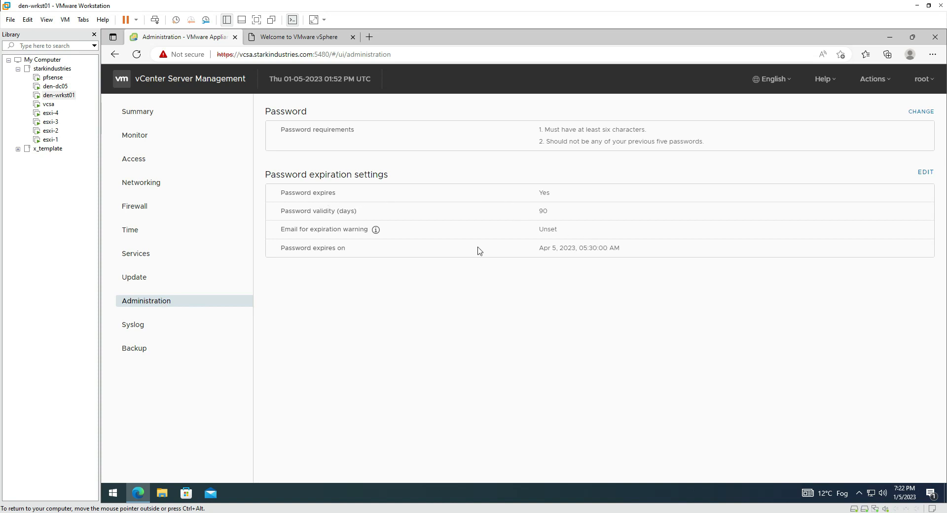
click(180, 326)
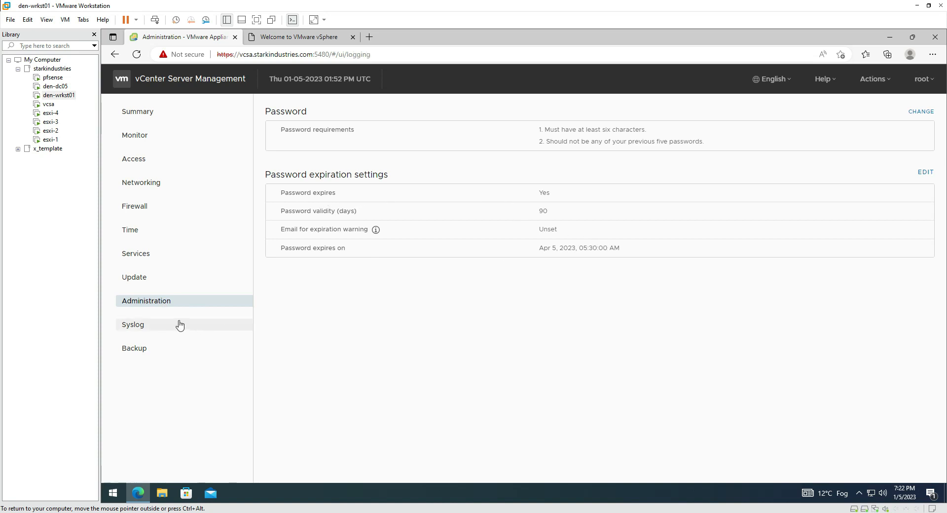
click(180, 350)
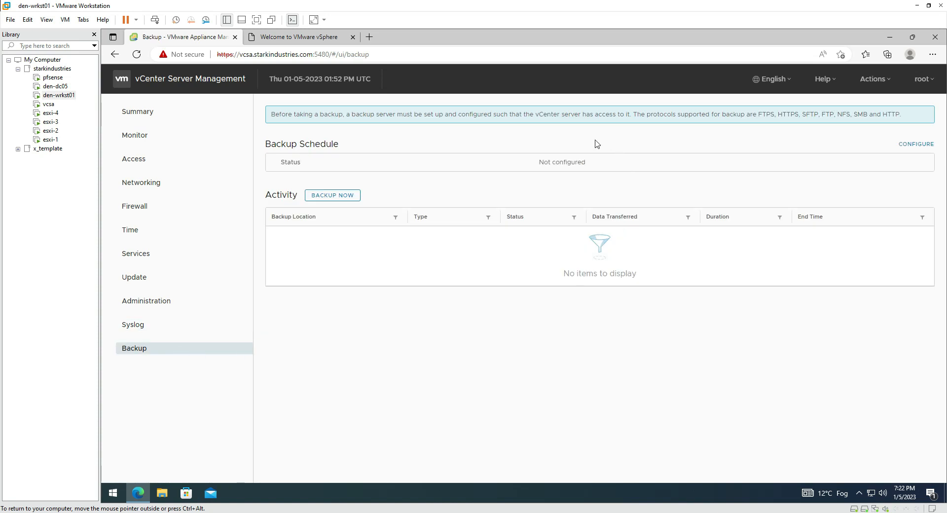
click(189, 113)
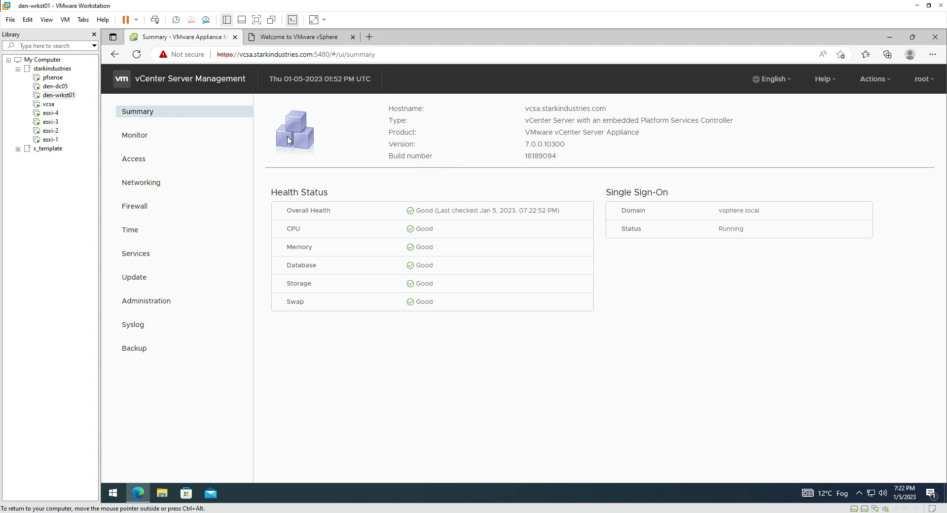
Trim the address to the appliance's :5480/ root and reload the management page
click(375, 55)
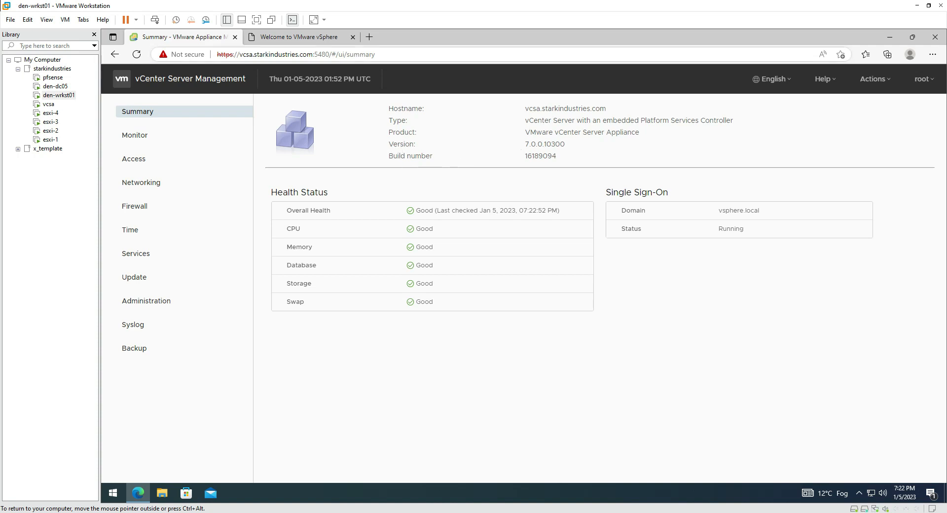
key(BackSpace)
key(BackSpace)
key(BackSpace)
key(BackSpace)
key(BackSpace)
key(BackSpace)
key(BackSpace)
key(BackSpace)
key(BackSpace)
key(BackSpace)
key(BackSpace)
key(BackSpace)
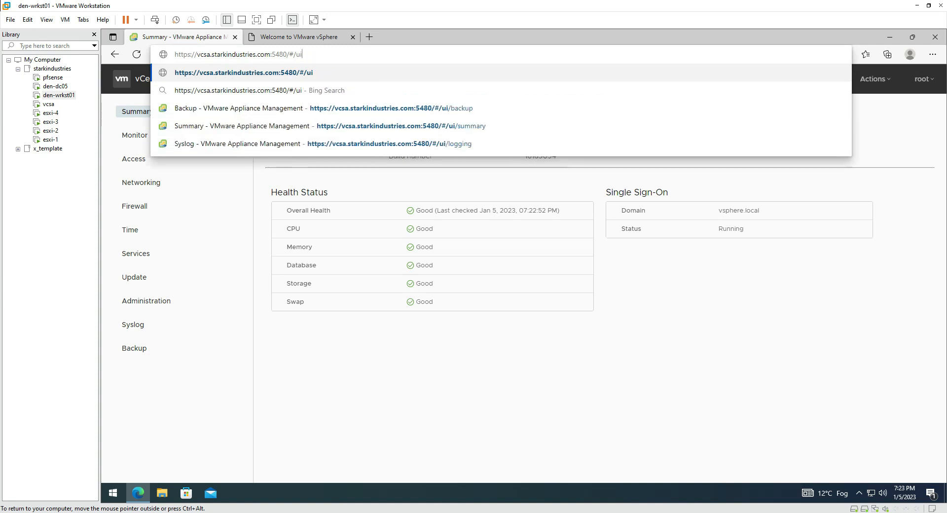
key(Return)
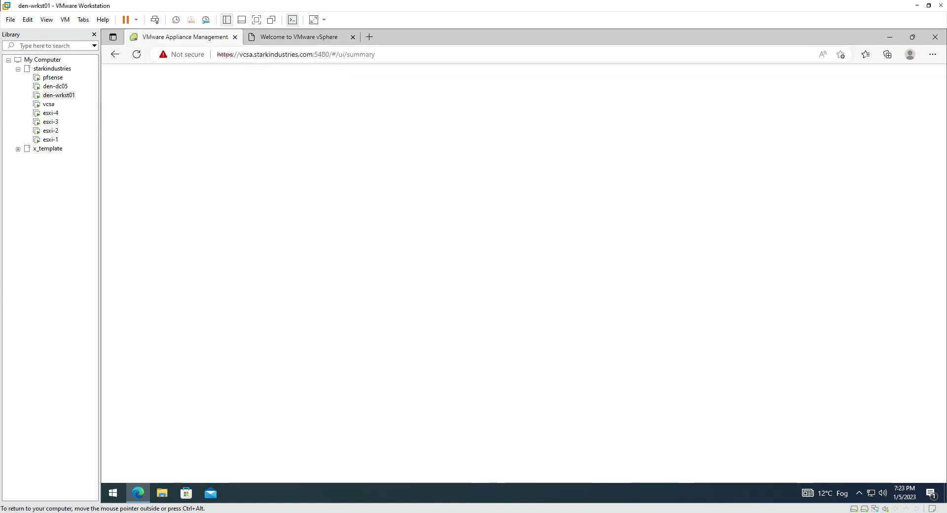
Bookmark the management page as 'vcsa - Mgmt' and close its tab
key(ctrl+d)
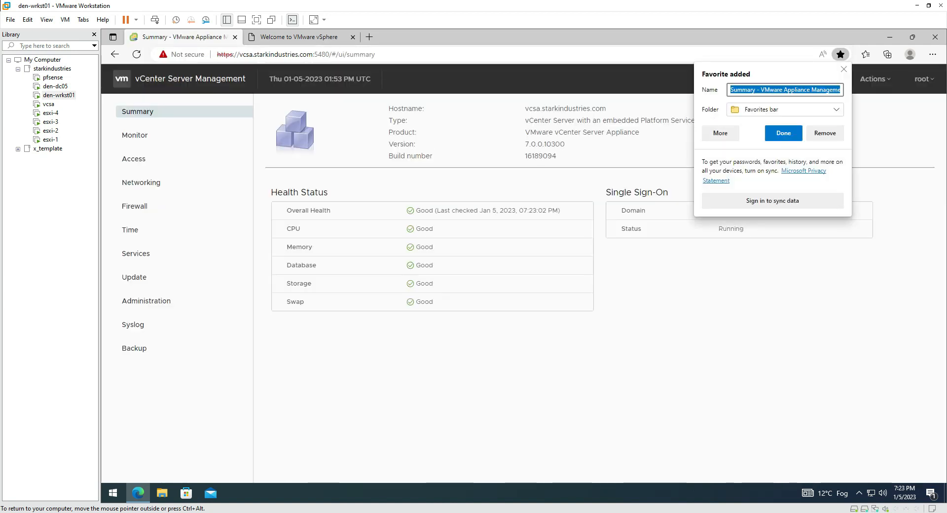
click(760, 93)
key(ctrl+a)
key(BackSpace)
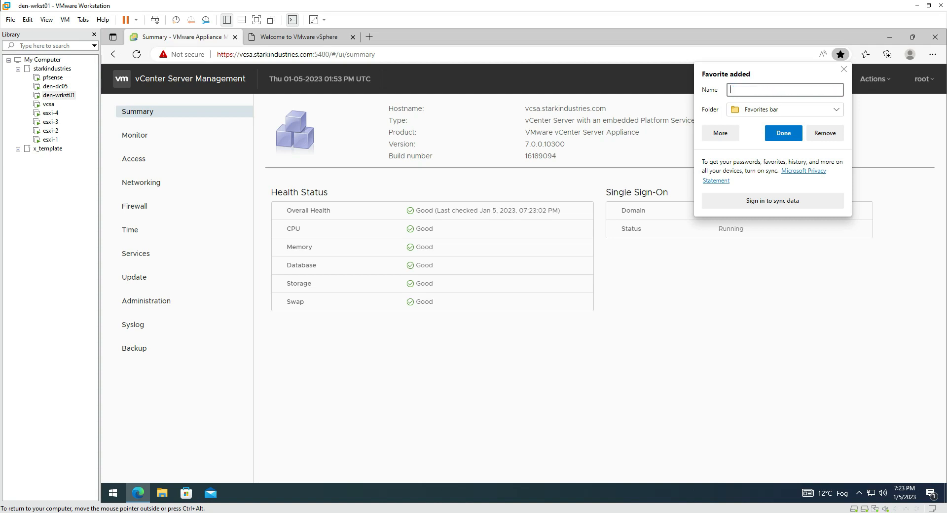
text(vcsa - Mgmt)
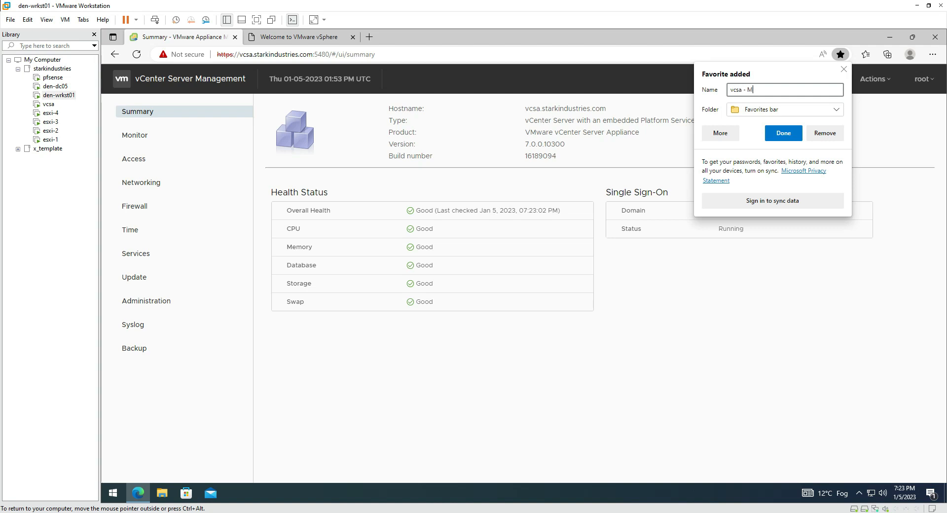
click(779, 134)
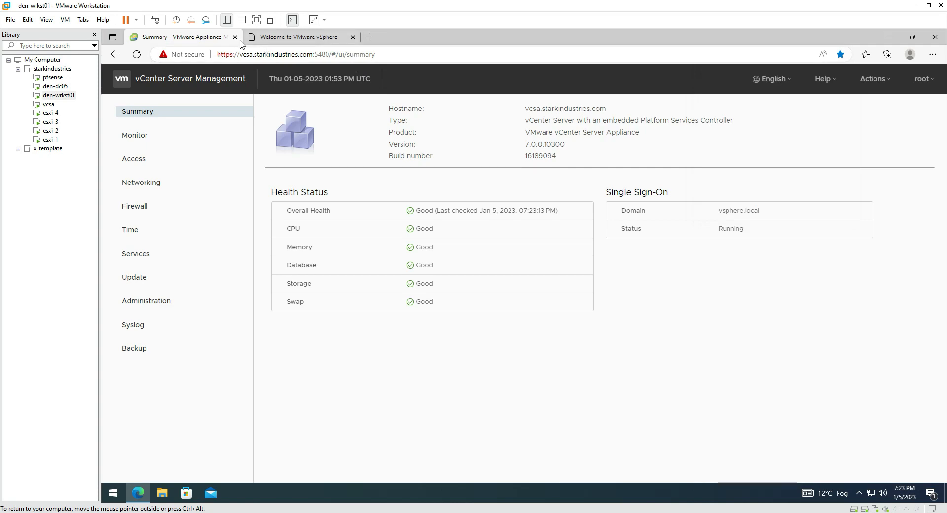
click(234, 37)
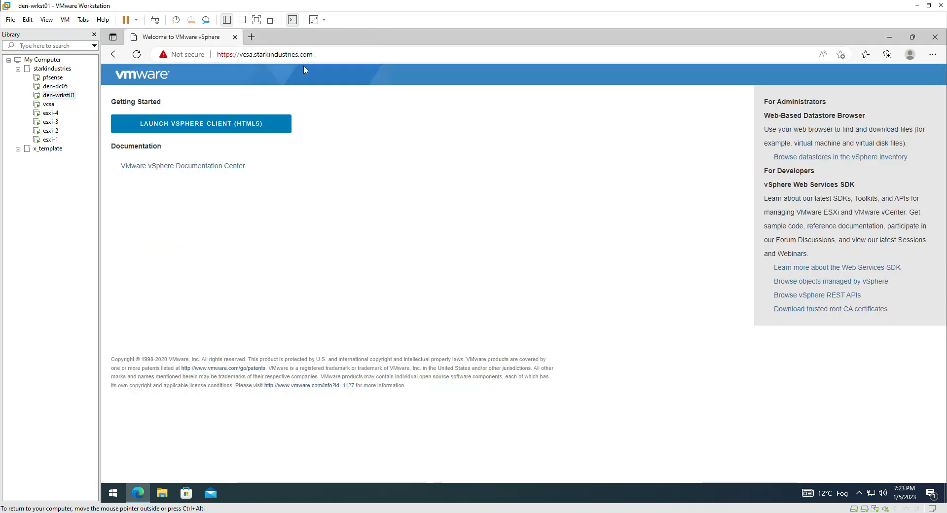
click(251, 37)
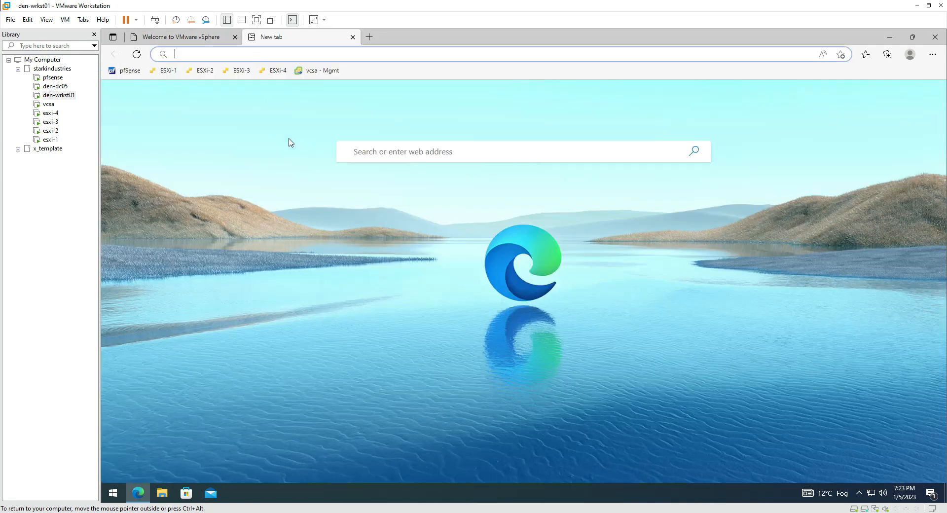
click(320, 72)
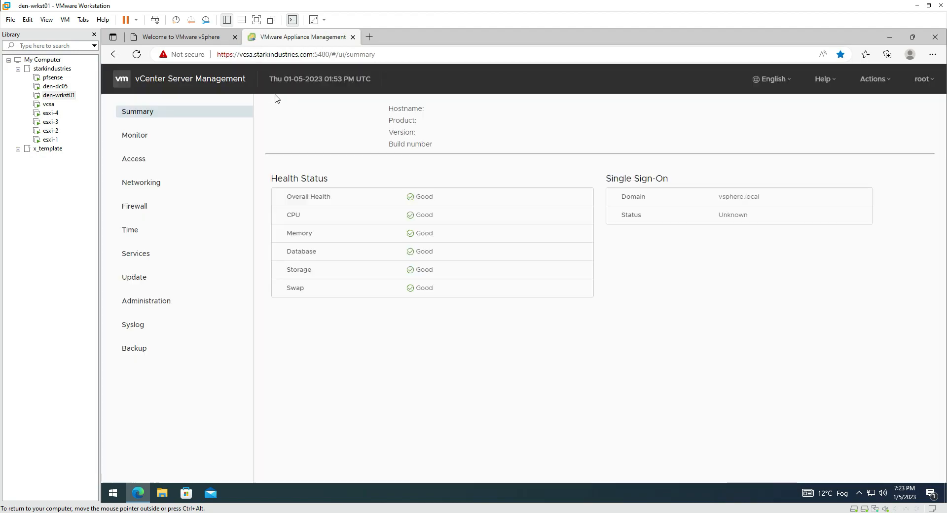
click(353, 37)
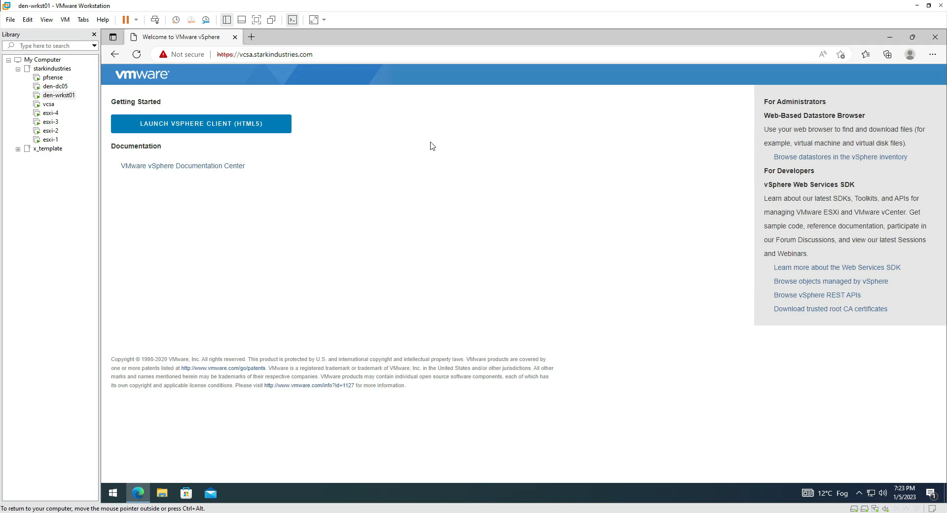
Save the vSphere welcome page to favorites under the name 'vCSA'
key(ctrl+d)
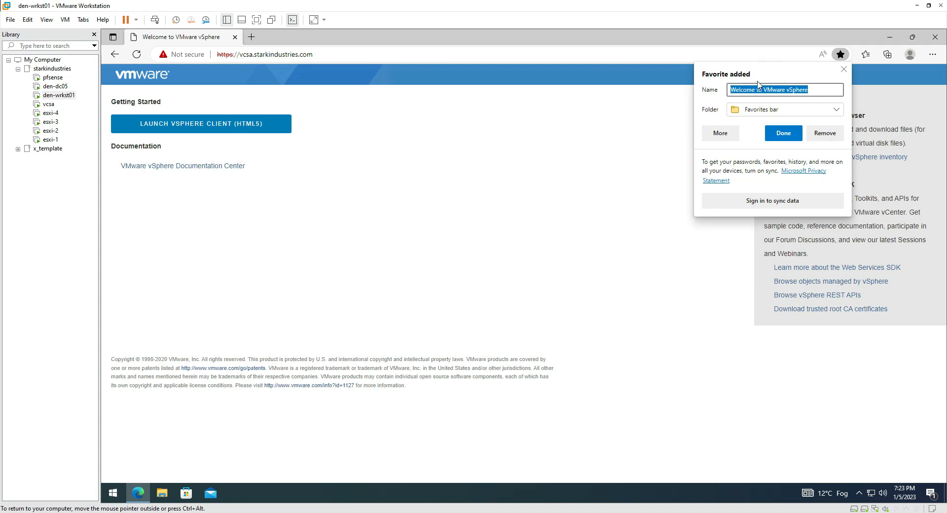
click(758, 91)
drag(811, 90, 666, 93)
text(vCSA)
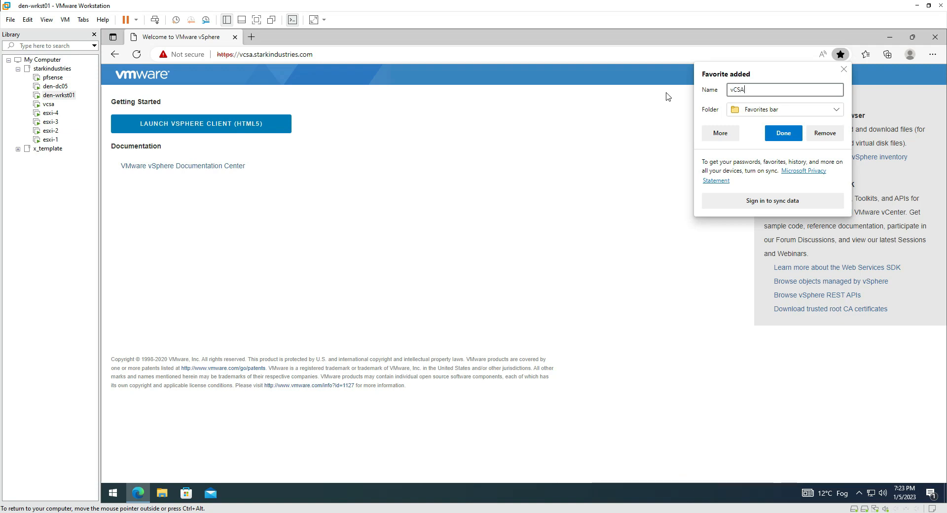
click(783, 133)
Replace the welcome tab with a new tab and reopen the page from the vCSA favorite
click(252, 37)
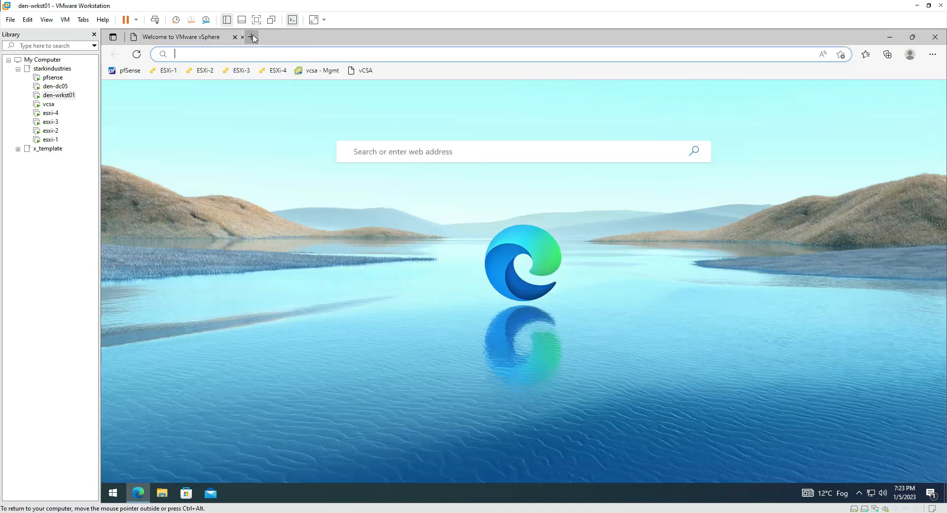
click(201, 37)
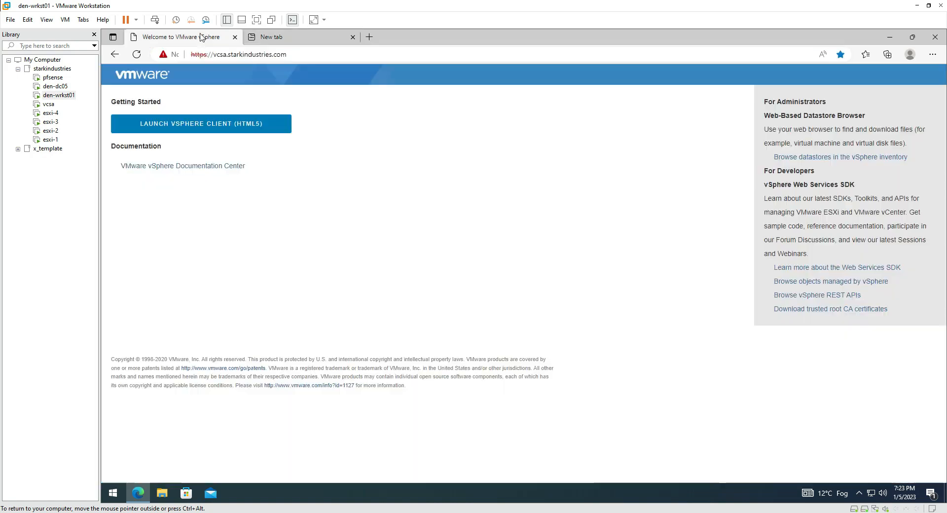
click(235, 37)
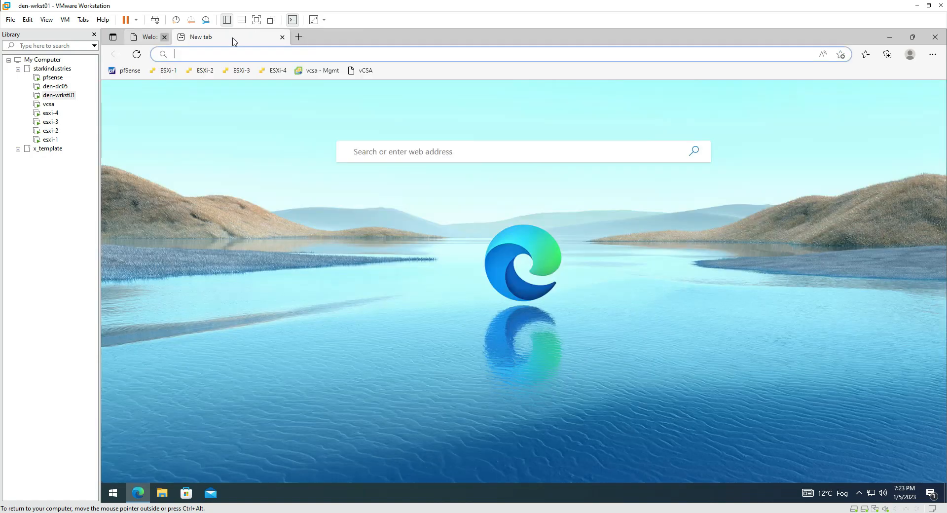
click(365, 70)
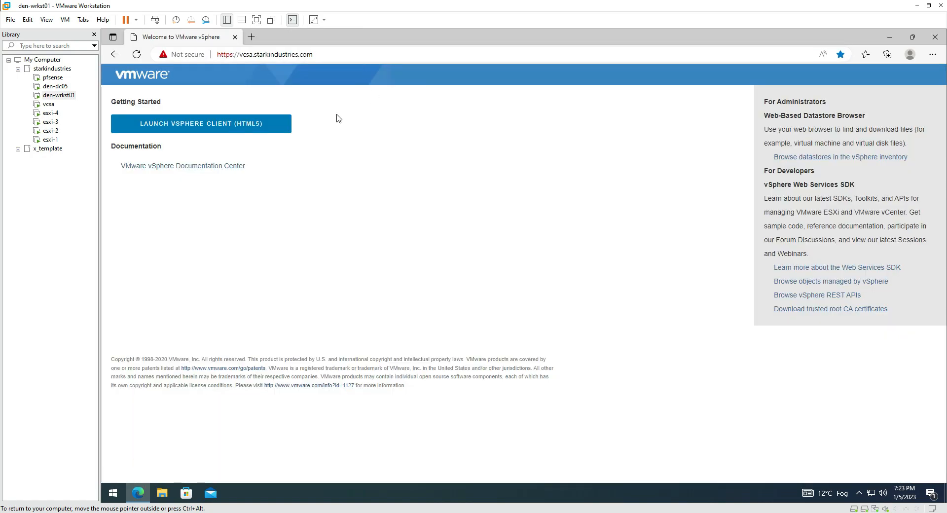
click(250, 129)
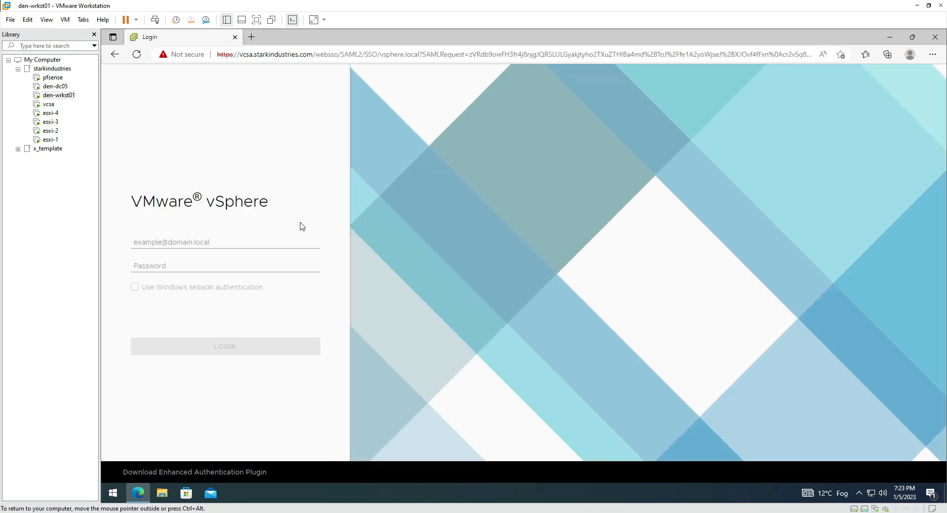
click(212, 243)
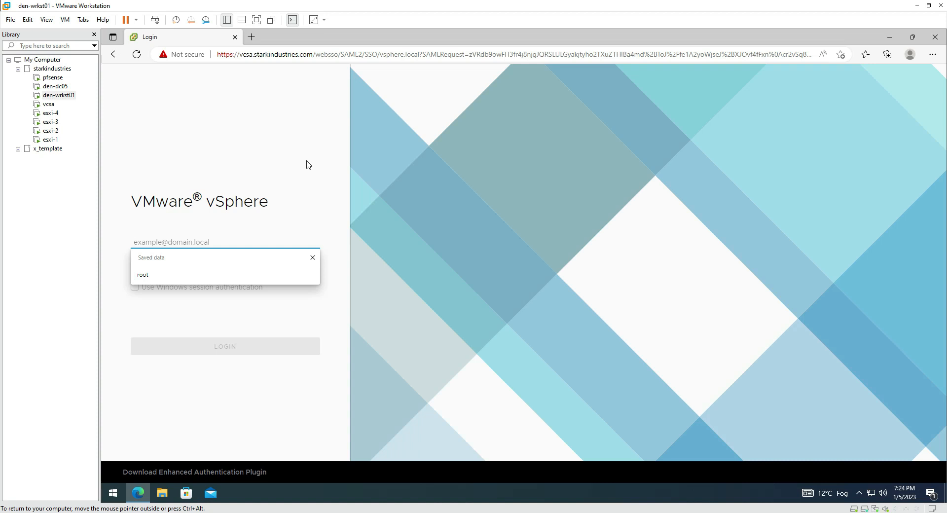
text(adm)
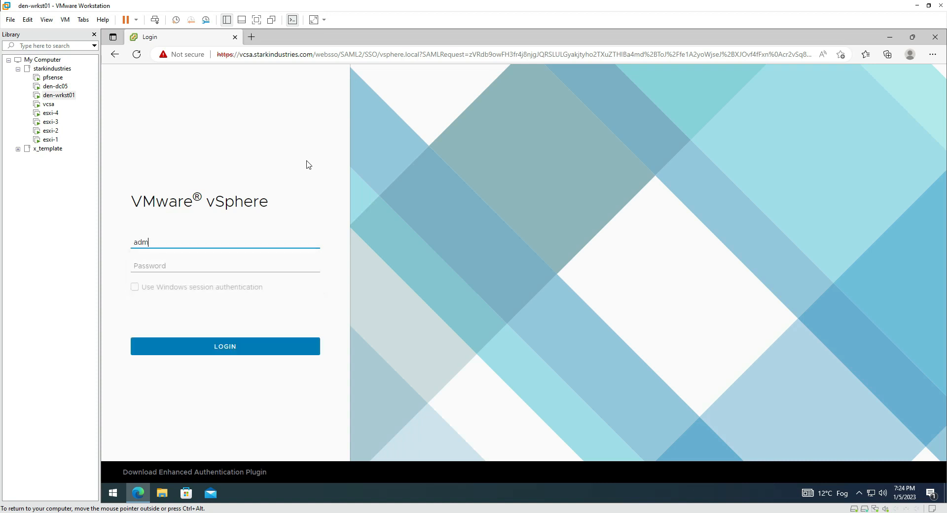
text(inistrator@vsphere.local)
key(Tab)
text(P@)
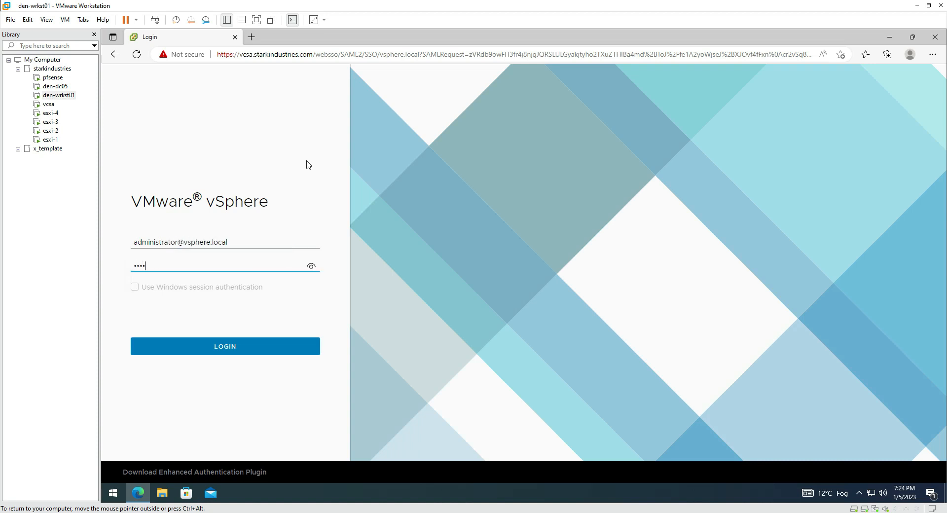
click(259, 349)
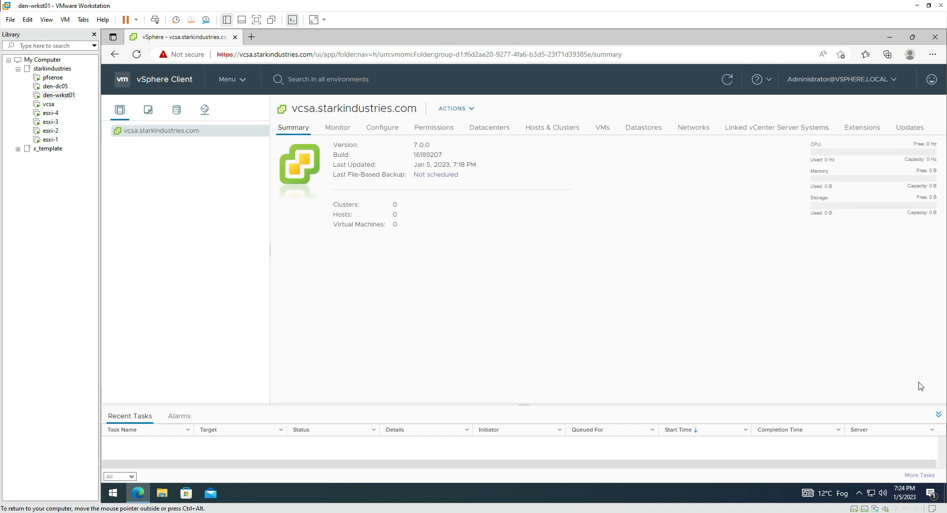
Collapse the Recent Tasks pane, then open and dismiss the vcsa server's Actions menu
click(938, 416)
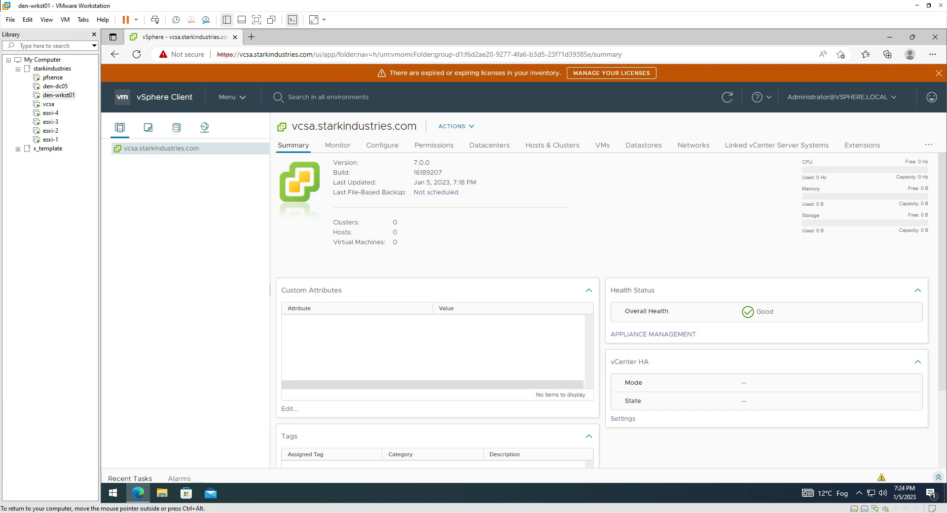
right_click(166, 151)
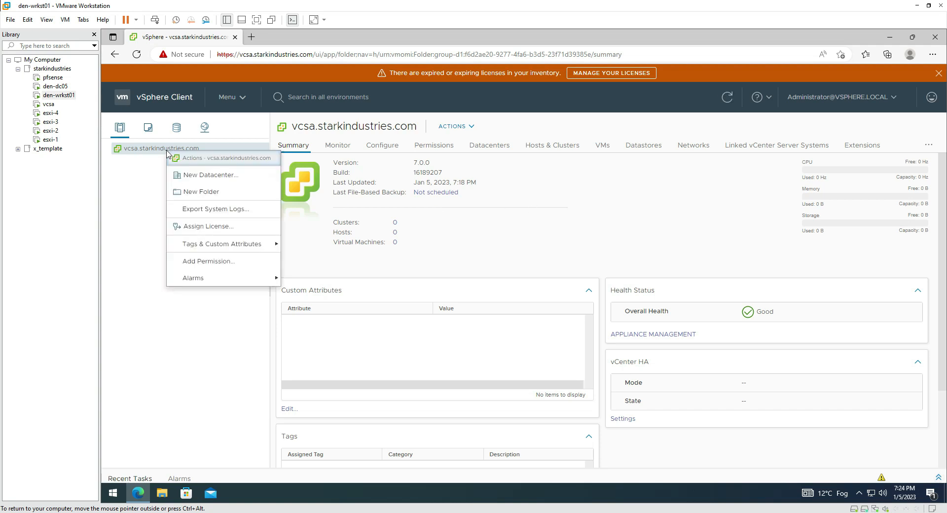
click(148, 151)
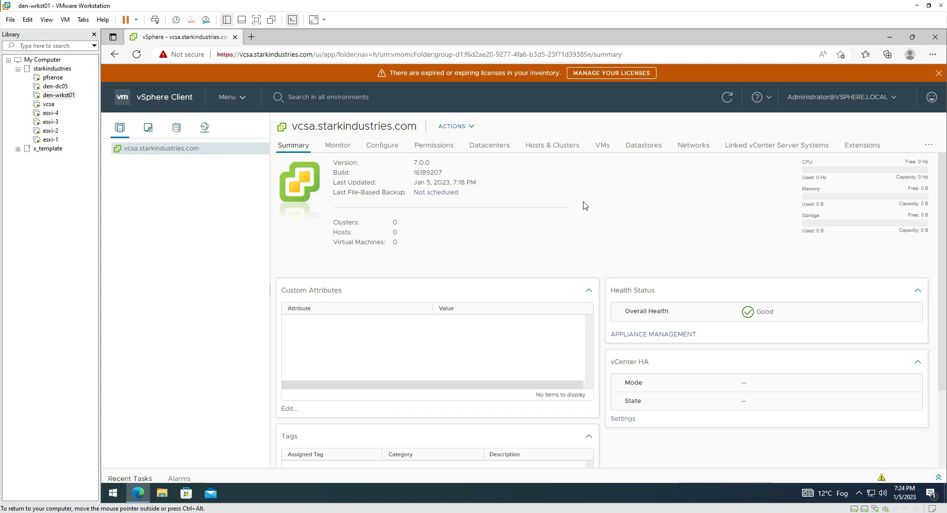